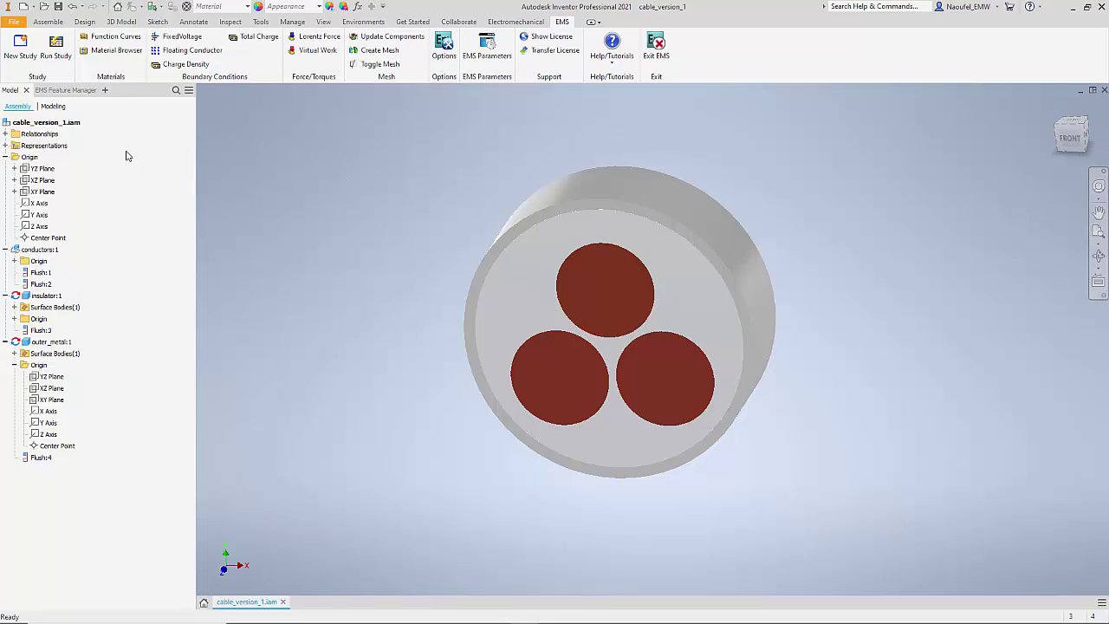
Step: Create a new Electrostatic study for the cable_version_1 assembly with the Compute BreakDown option
{"action": "left_click", "coordinate": [82, 93]}
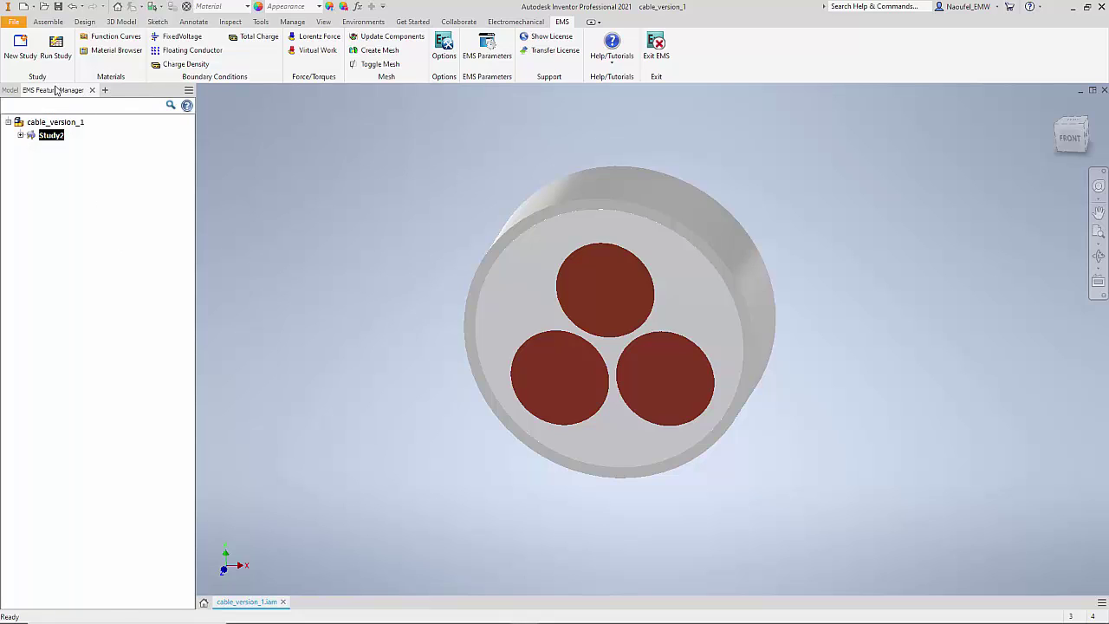
{"action": "left_click", "coordinate": [69, 122]}
{"action": "right_click", "coordinate": [69, 124]}
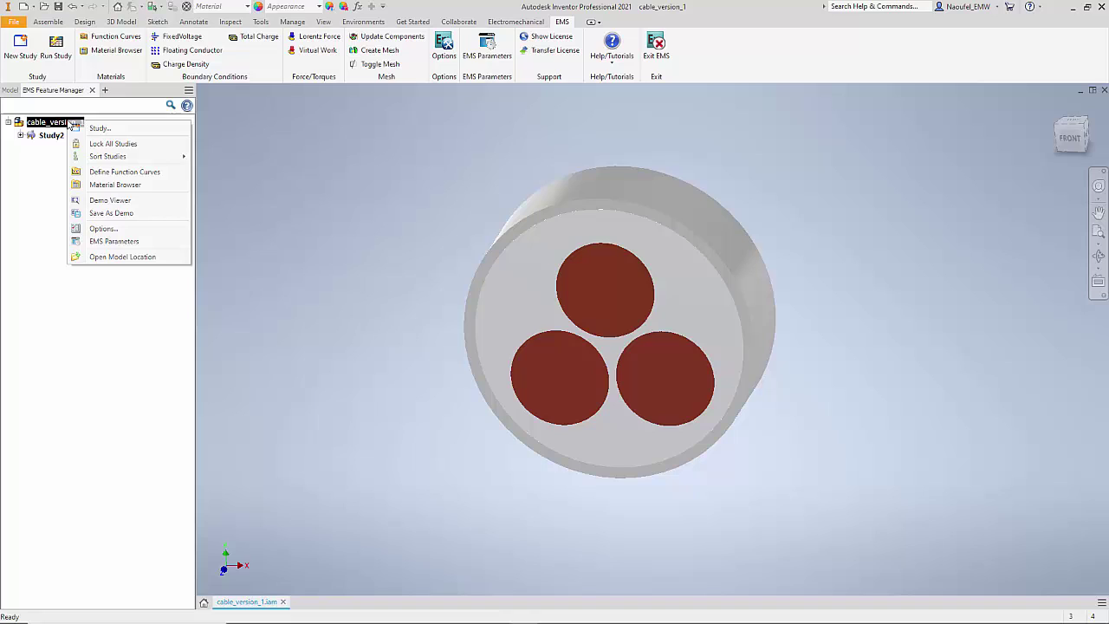
{"action": "left_click", "coordinate": [101, 129]}
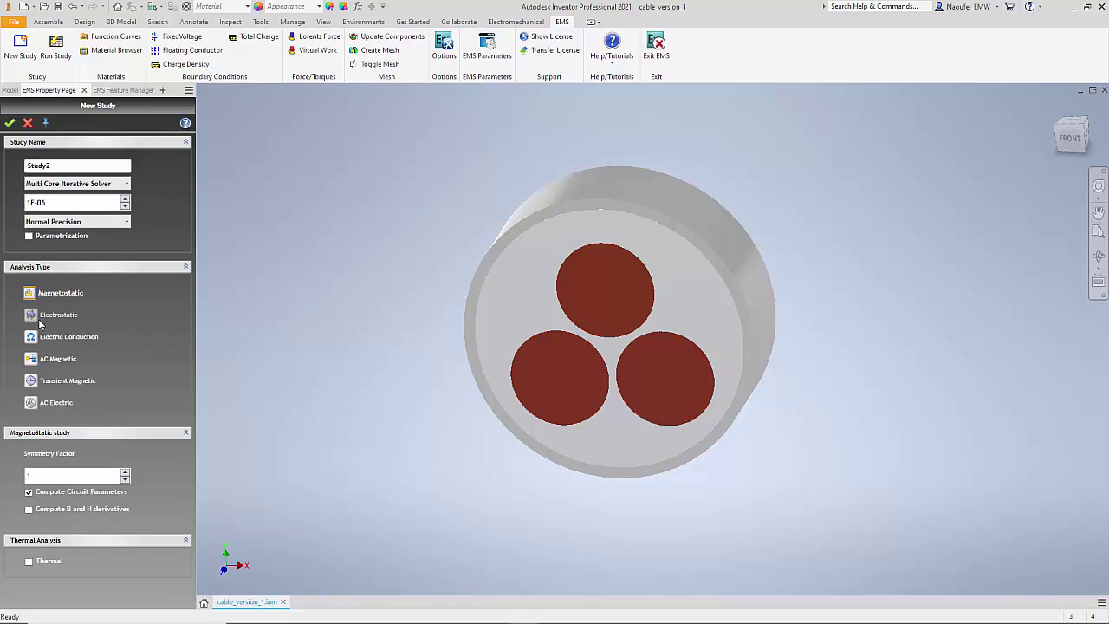
{"action": "left_click", "coordinate": [31, 317]}
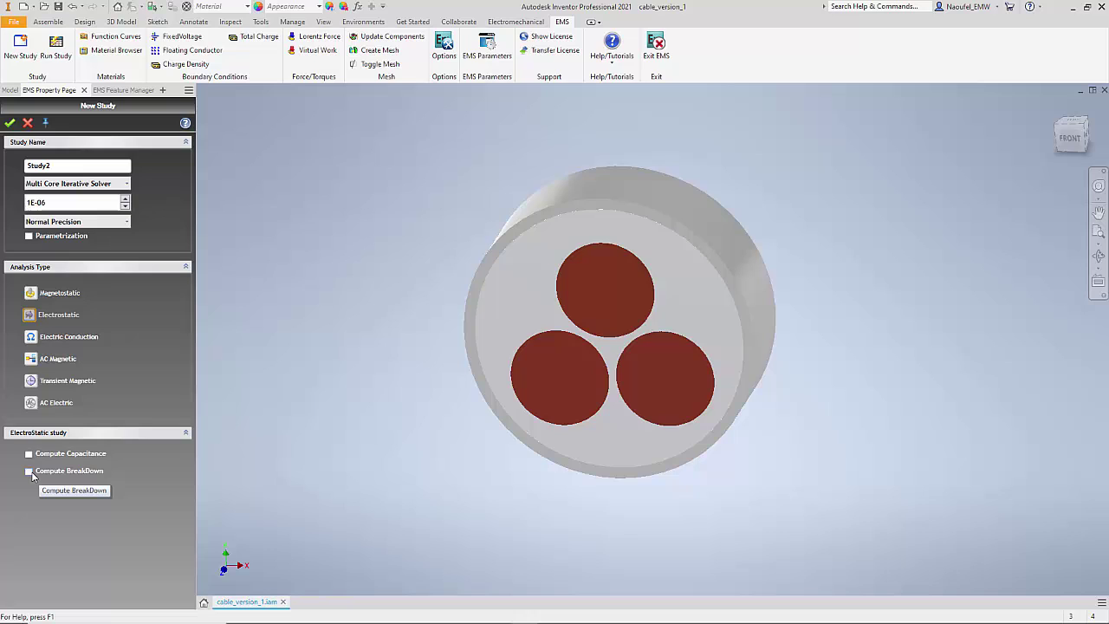
{"action": "left_click", "coordinate": [30, 473]}
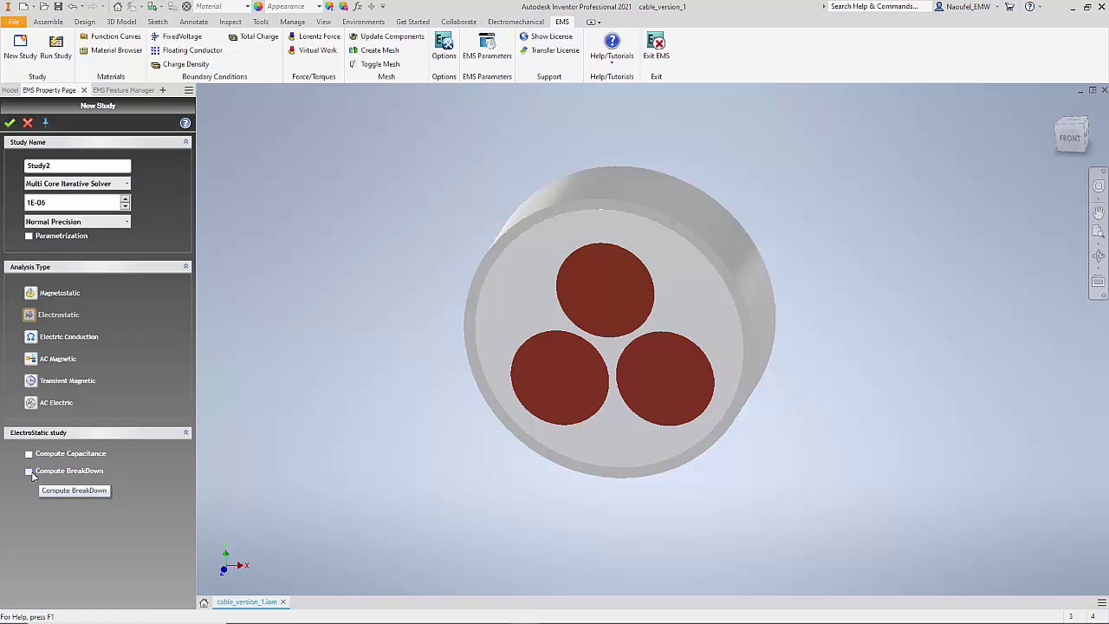
{"action": "left_click", "coordinate": [10, 122]}
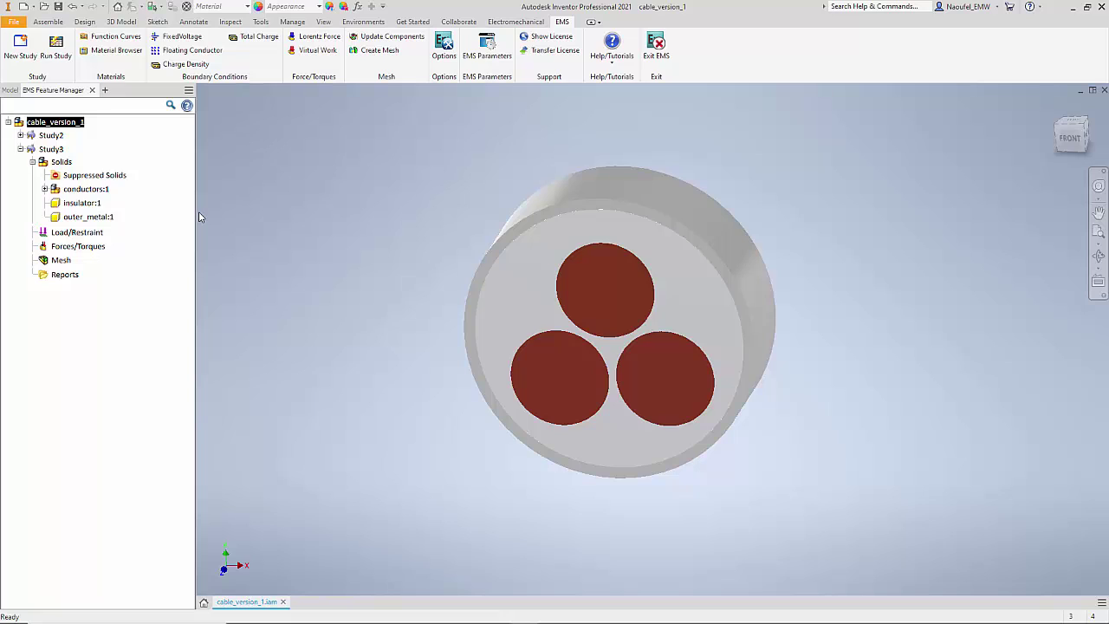
Step: Apply the Copper conductor material to all bodies of the conductors:1 component
{"action": "left_click", "coordinate": [96, 189]}
{"action": "right_click", "coordinate": [105, 192]}
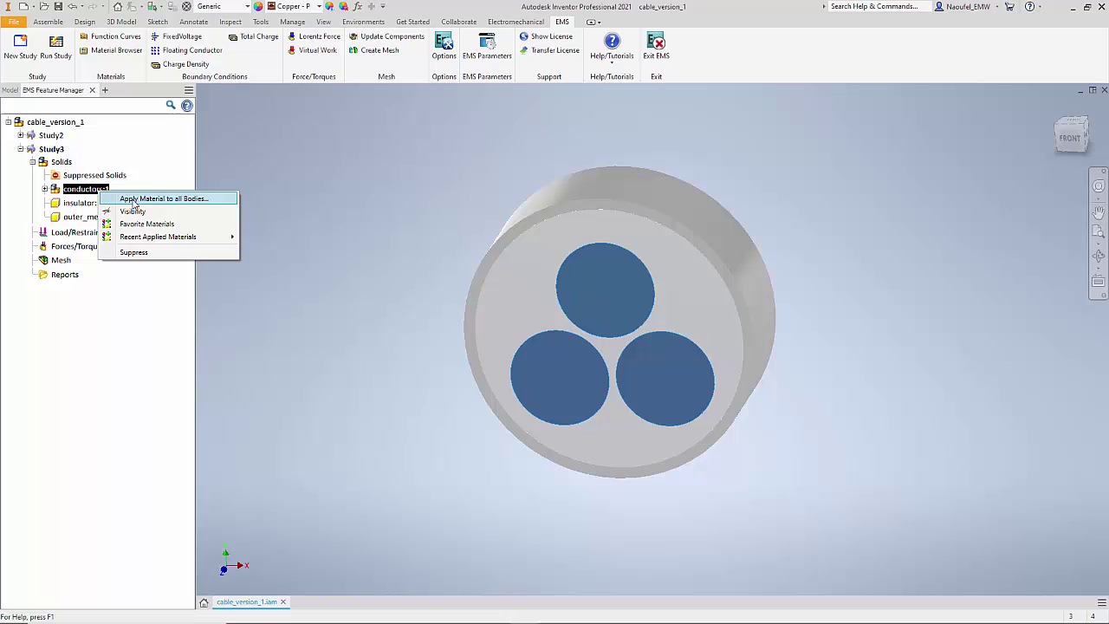
{"action": "left_click", "coordinate": [213, 201]}
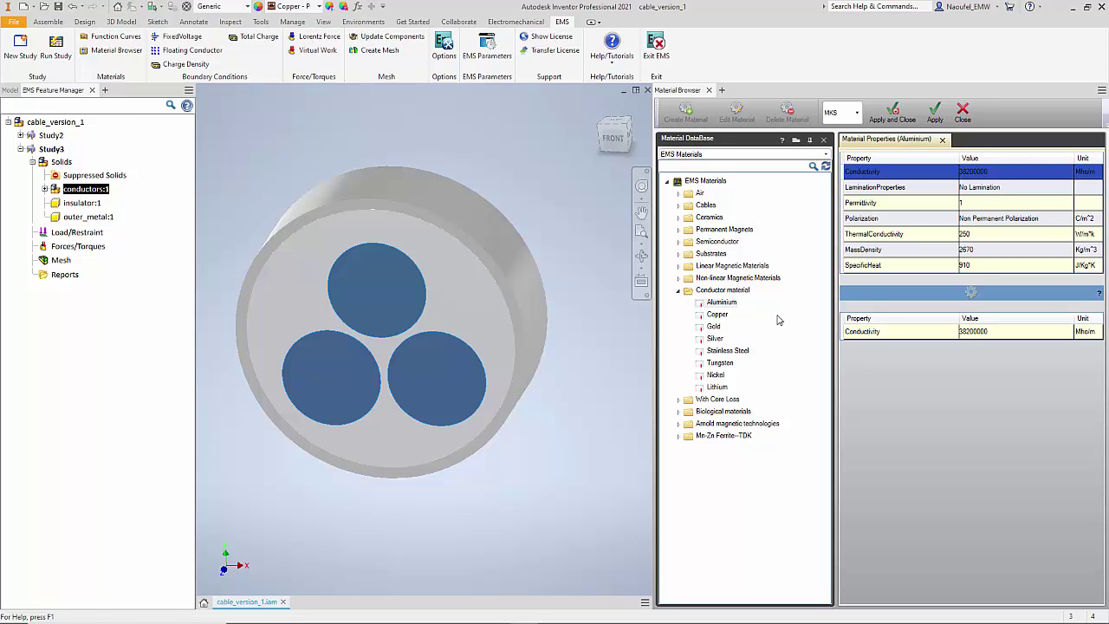
{"action": "left_click", "coordinate": [726, 318]}
{"action": "left_click", "coordinate": [935, 112]}
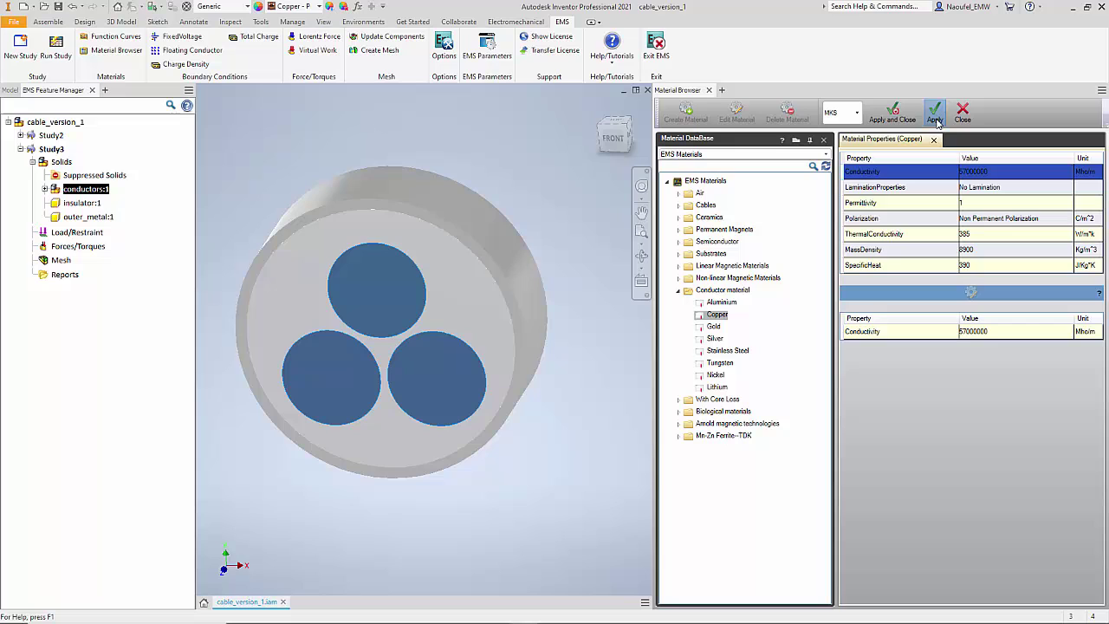
Step: Apply the Stainless Steel conductor material to the outer_metal:1 component
{"action": "left_click", "coordinate": [87, 217]}
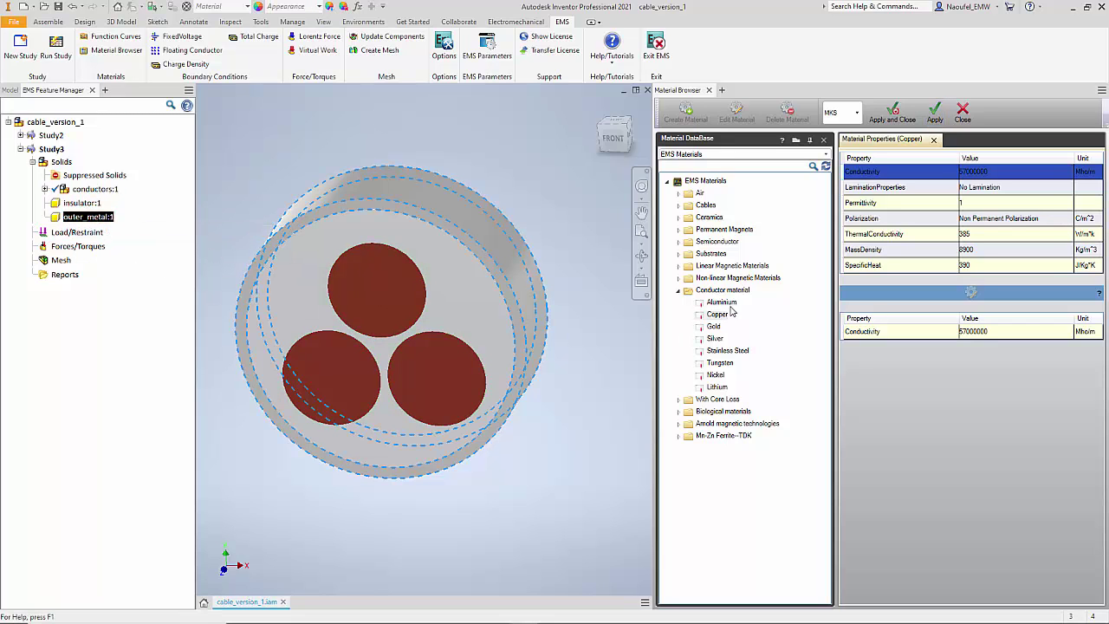
{"action": "left_click", "coordinate": [742, 351]}
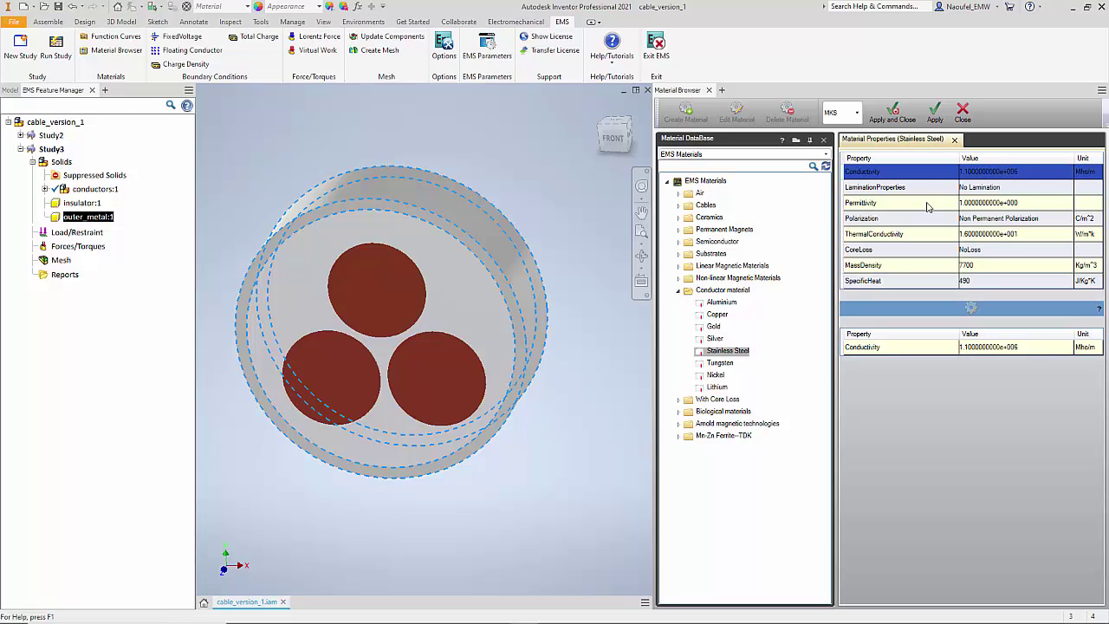
{"action": "left_click", "coordinate": [935, 116]}
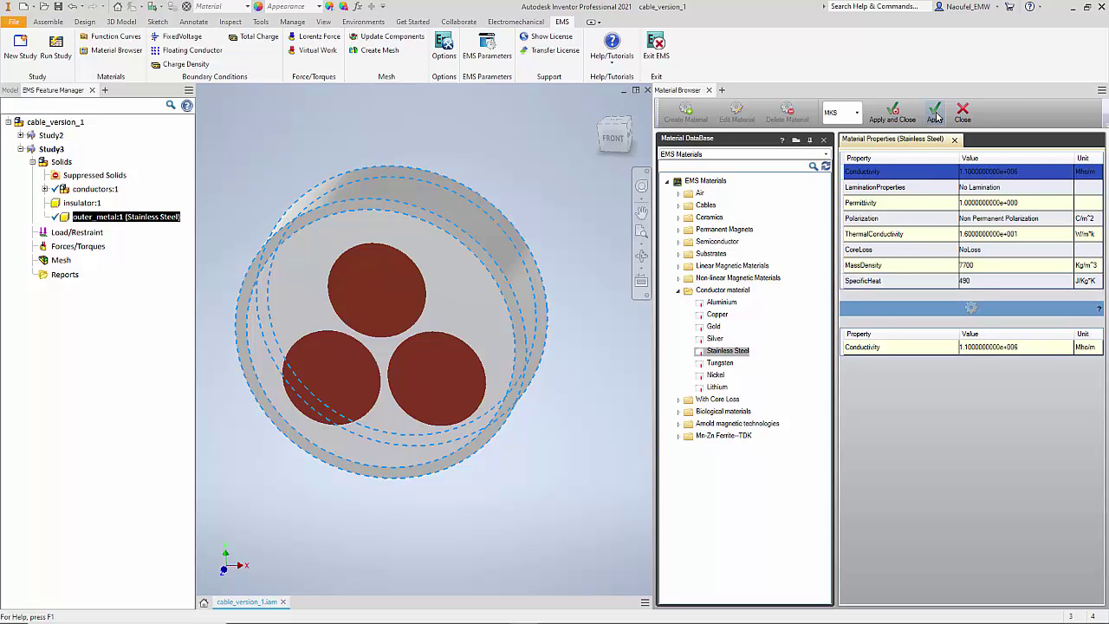
Step: Assign the Solid PTFE cable material to the insulator:1 component and close the material browser
{"action": "left_click", "coordinate": [83, 203]}
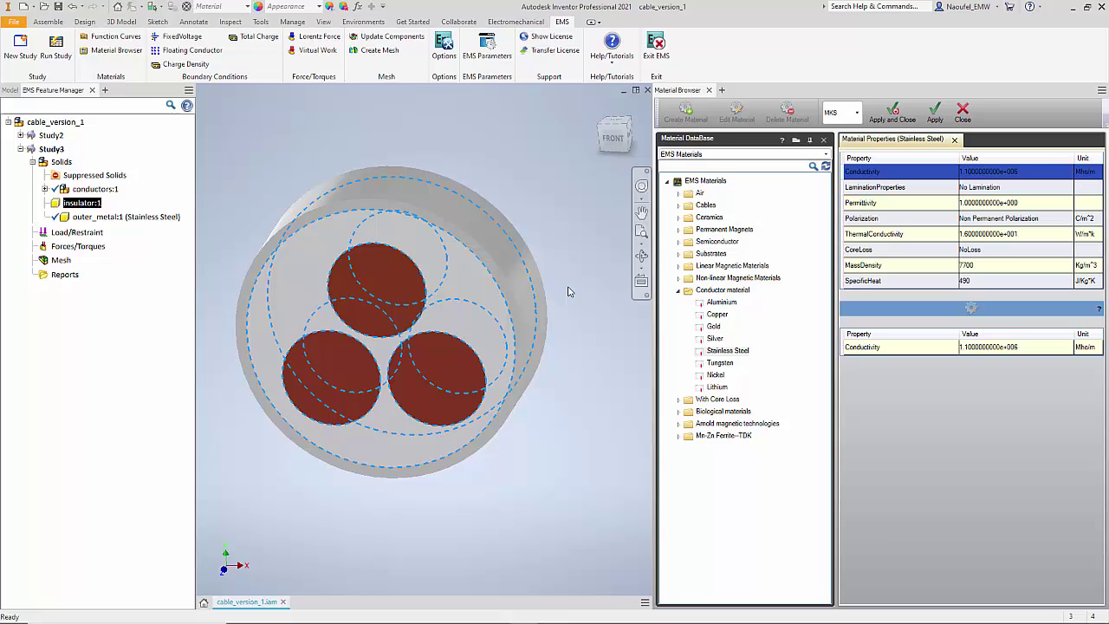
{"action": "left_click", "coordinate": [679, 292]}
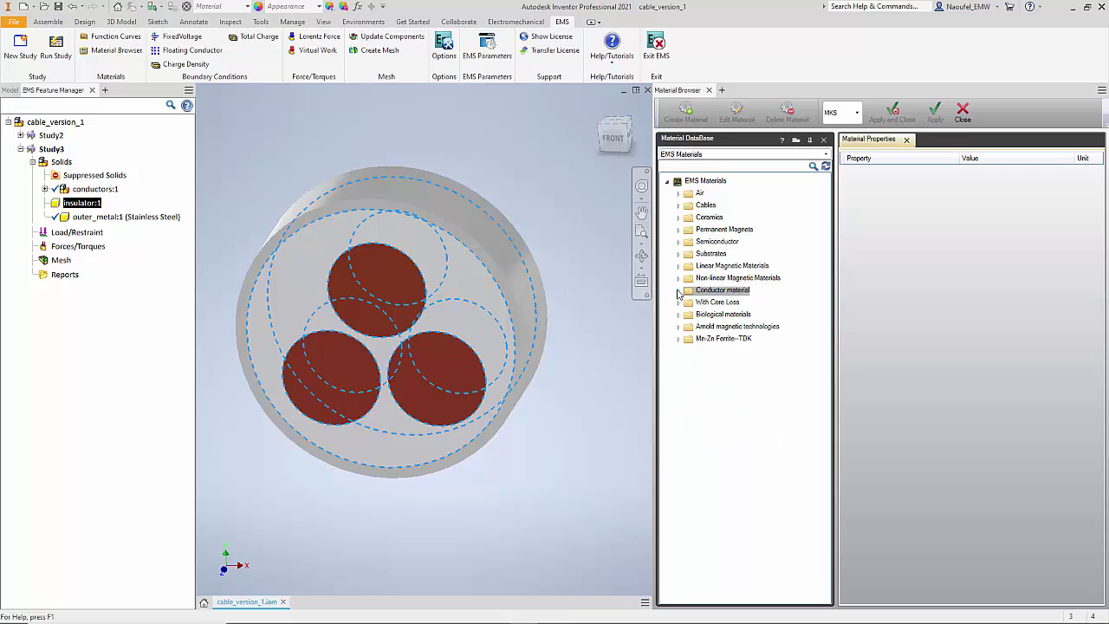
{"action": "left_click", "coordinate": [679, 205]}
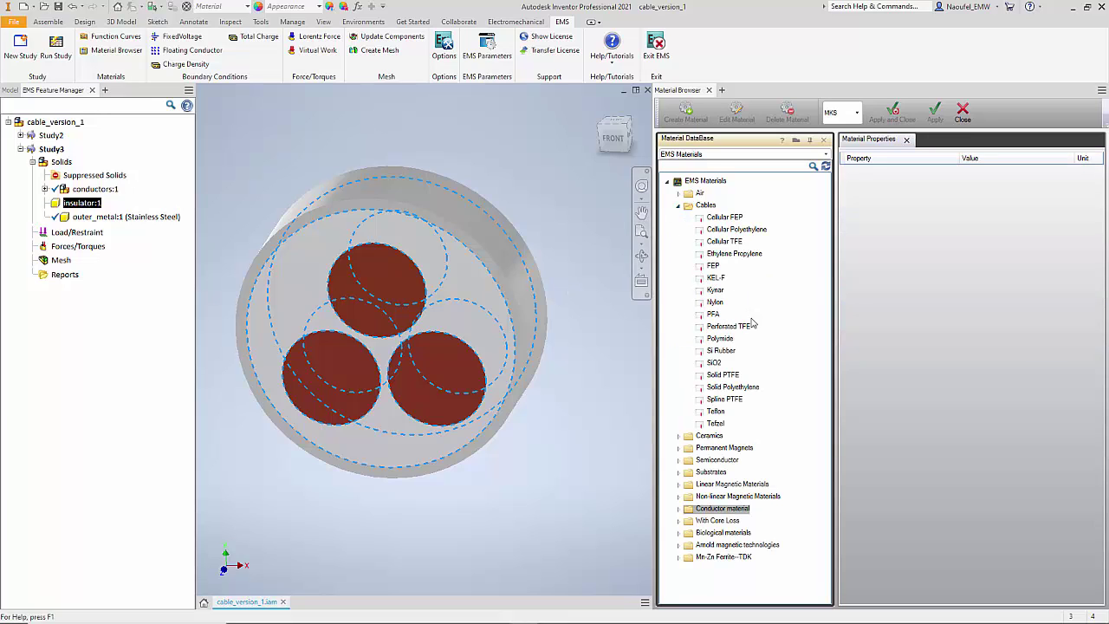
{"action": "left_click", "coordinate": [724, 375]}
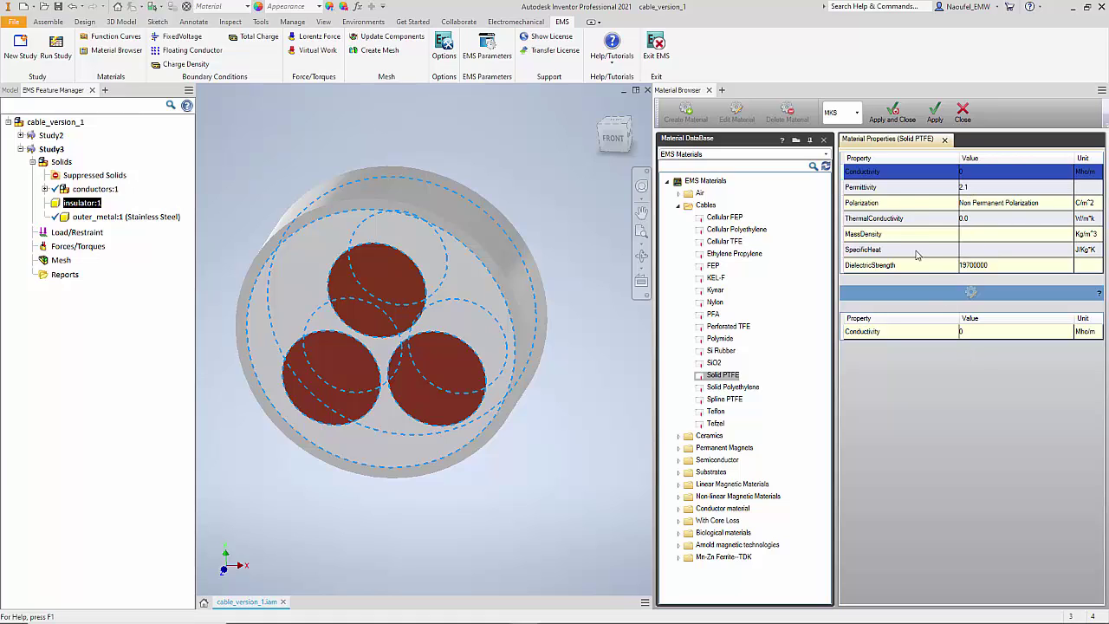
{"action": "left_click", "coordinate": [895, 115]}
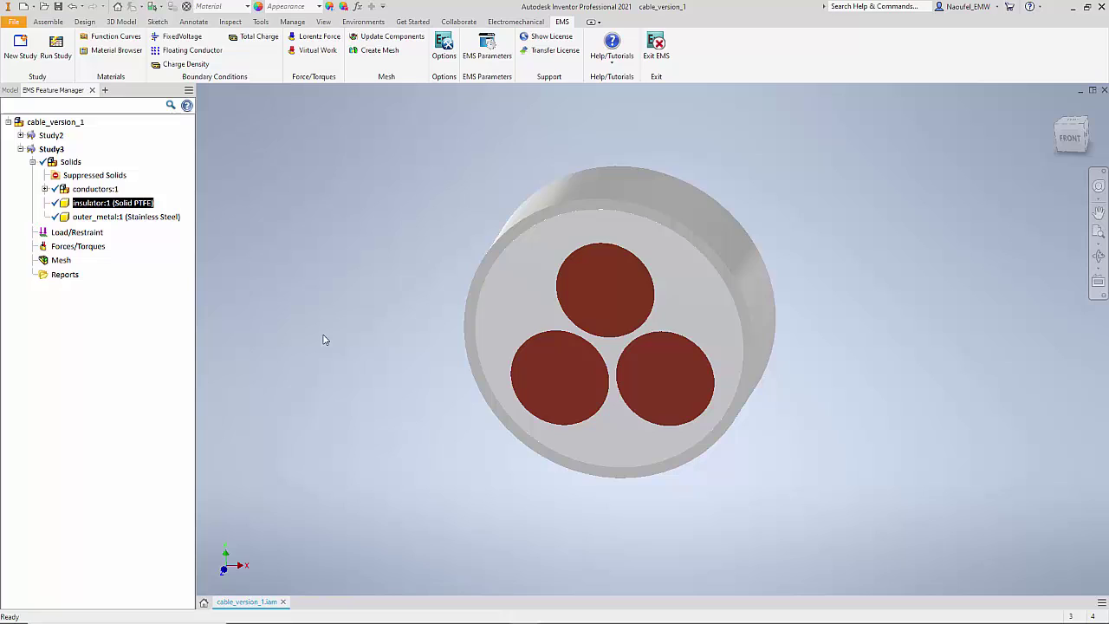
Step: Add a Fixed Voltage load of 10000 V to the solid body of the upper conductor
{"action": "right_click", "coordinate": [98, 233]}
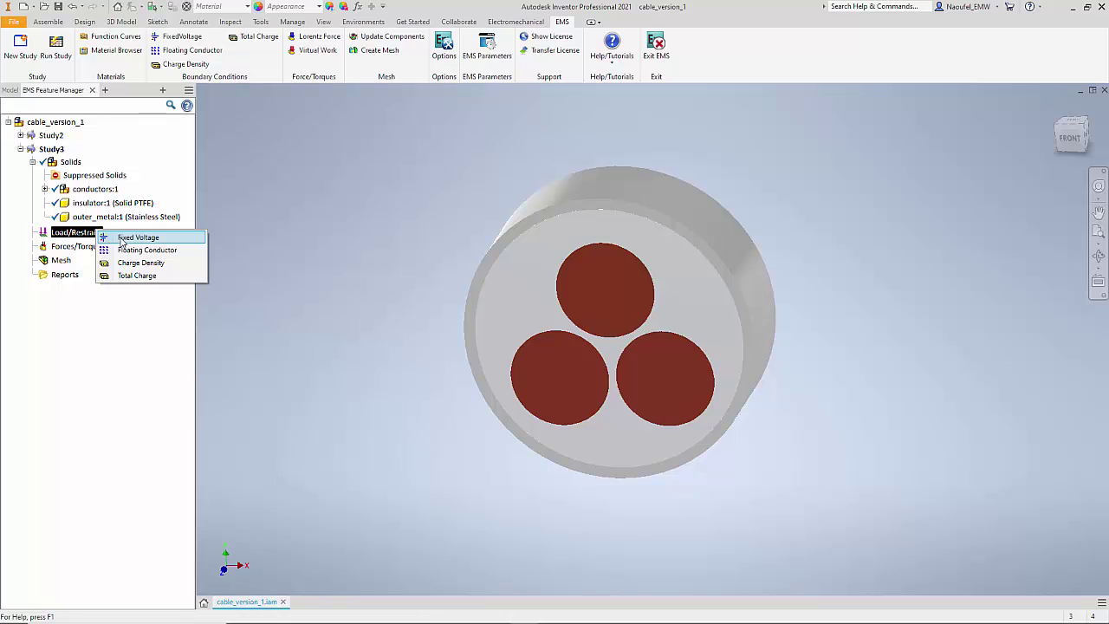
{"action": "left_click", "coordinate": [122, 237]}
{"action": "left_click", "coordinate": [94, 240]}
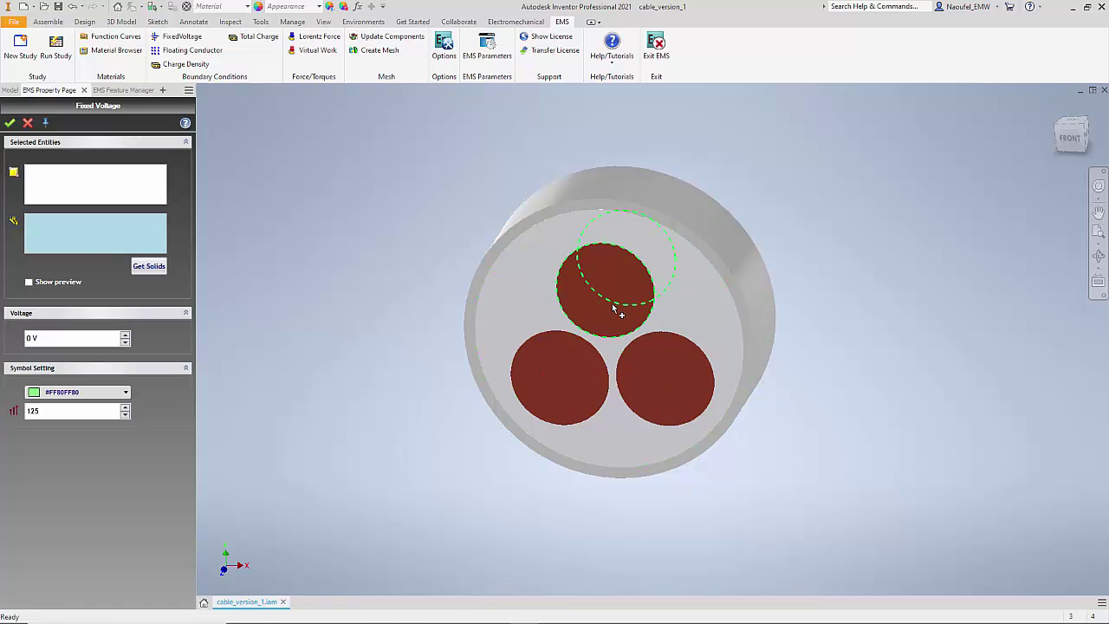
{"action": "left_click", "coordinate": [613, 305]}
{"action": "left_click", "coordinate": [72, 340]}
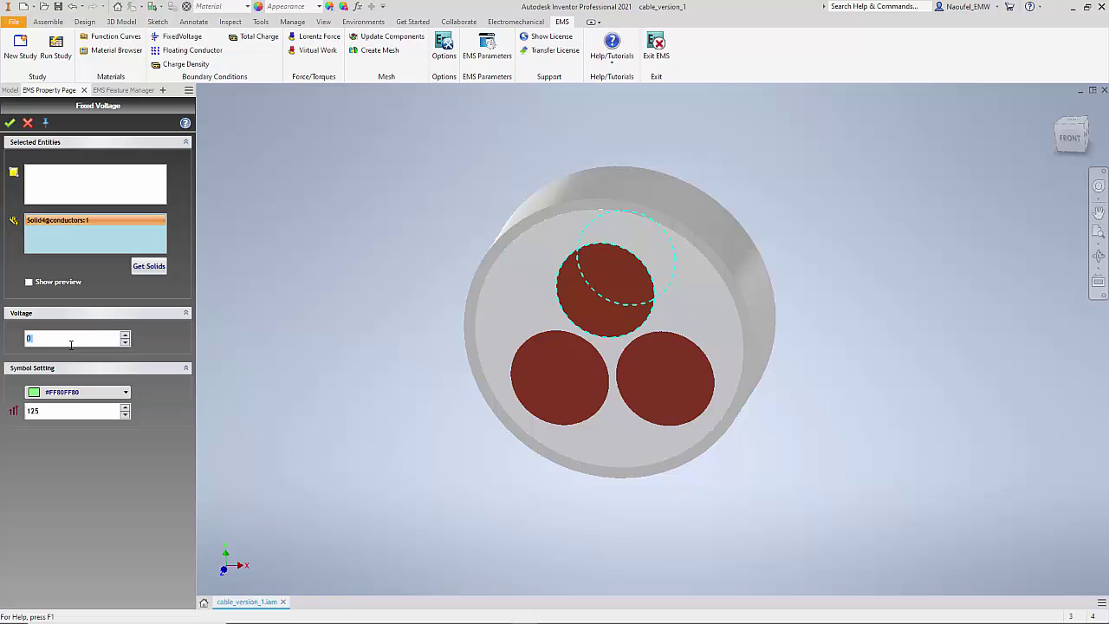
{"action": "type", "text": "10000"}
{"action": "key", "text": "Tab"}
{"action": "left_click", "coordinate": [9, 123]}
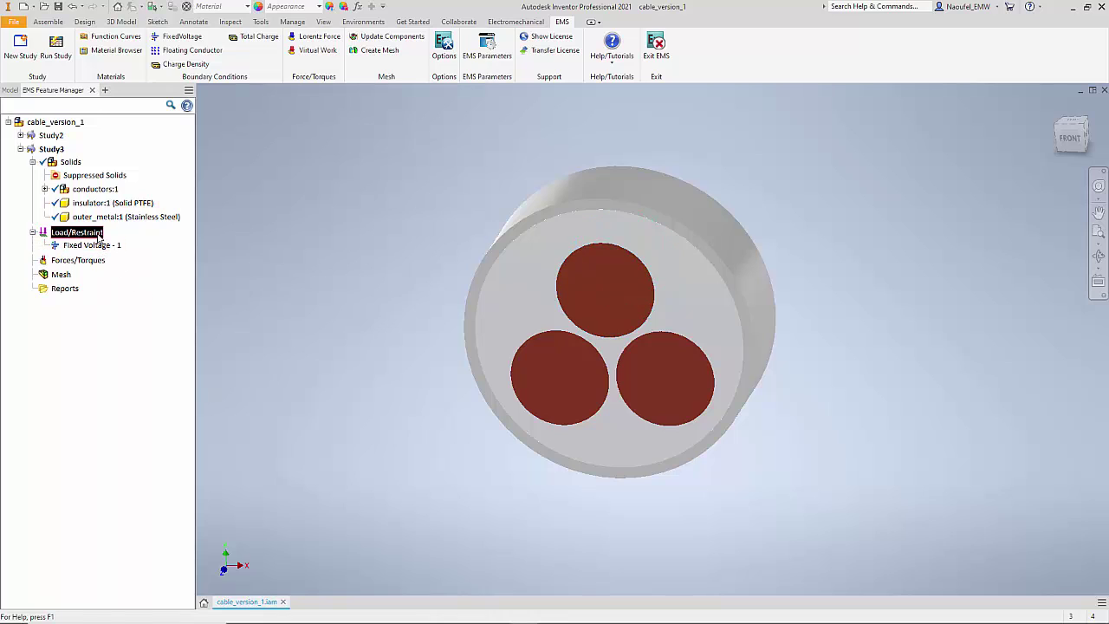
Step: Add a Fixed Voltage load of -5000 V to the solid body of the lower-left conductor
{"action": "right_click", "coordinate": [99, 233]}
{"action": "left_click", "coordinate": [124, 248]}
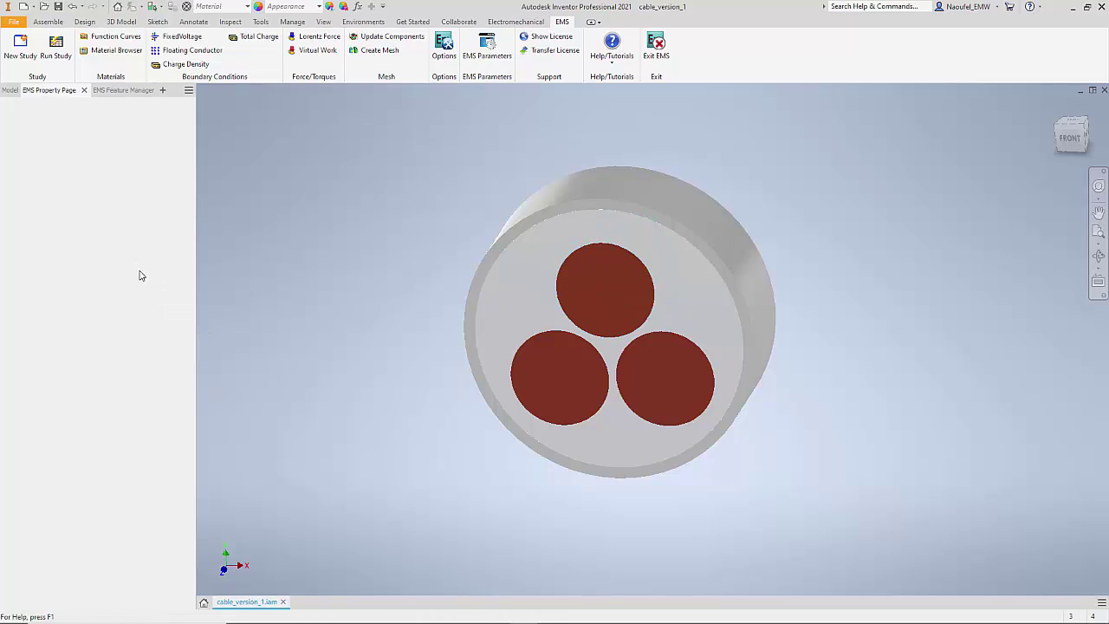
{"action": "left_click", "coordinate": [91, 241]}
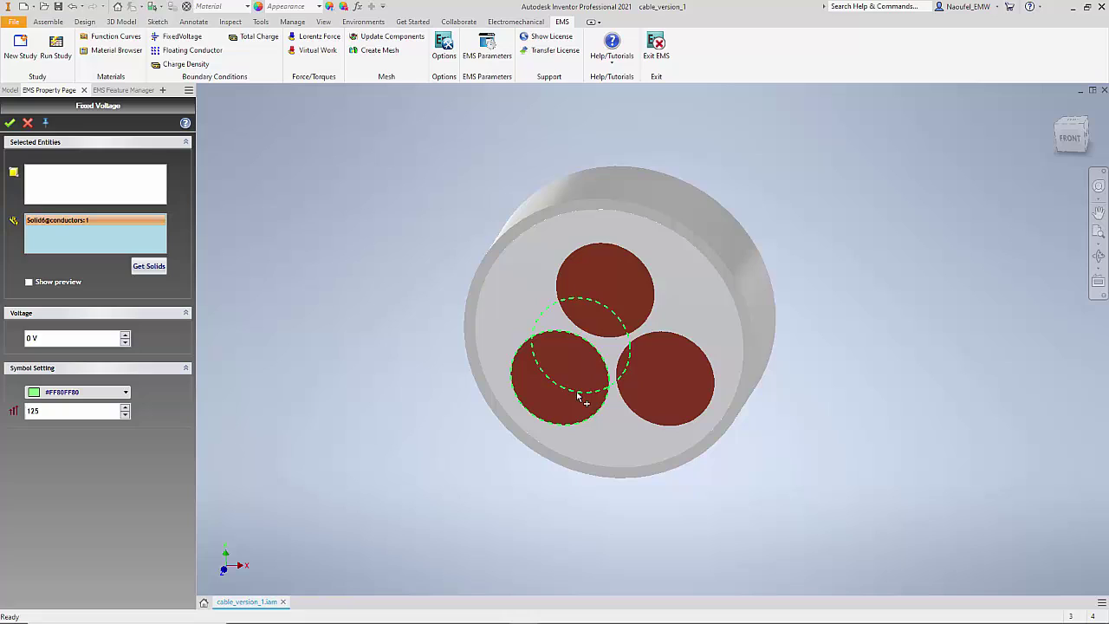
{"action": "left_click", "coordinate": [77, 338]}
{"action": "type", "text": "-5000"}
{"action": "left_click", "coordinate": [10, 122]}
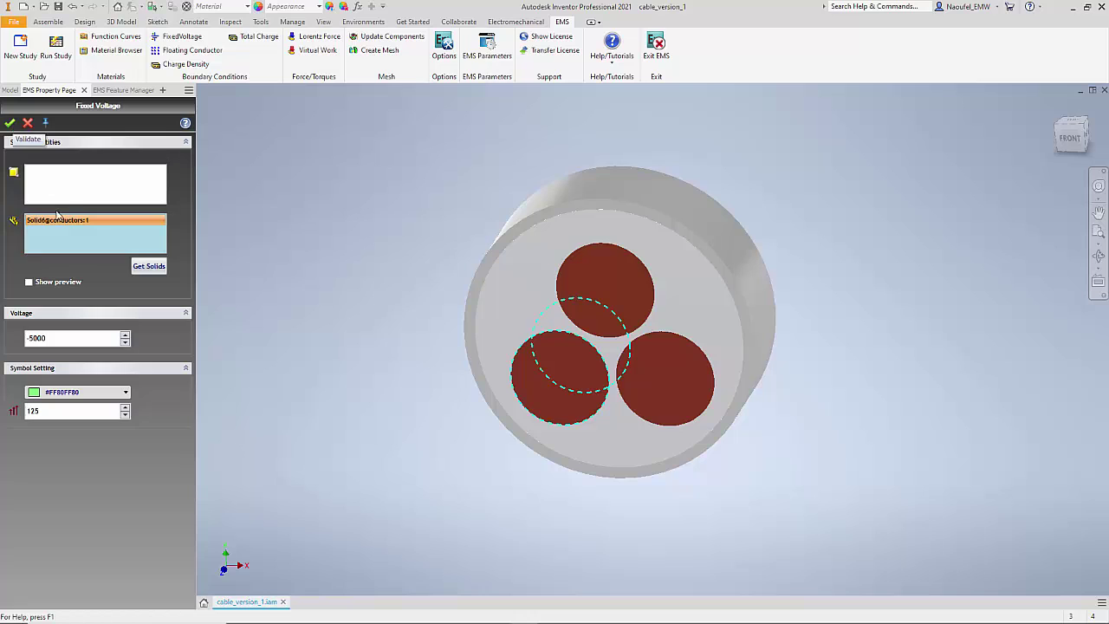
Step: Add a Fixed Voltage load of -5000 V to the solid body of the lower-right conductor
{"action": "right_click", "coordinate": [70, 232]}
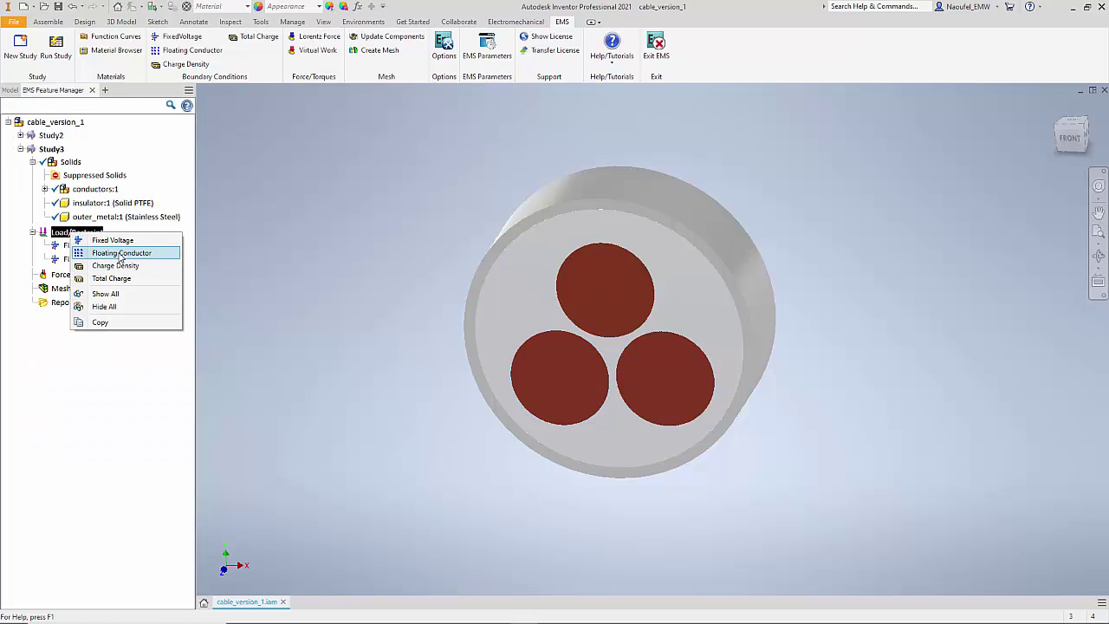
{"action": "left_click", "coordinate": [117, 243]}
{"action": "left_click", "coordinate": [87, 235]}
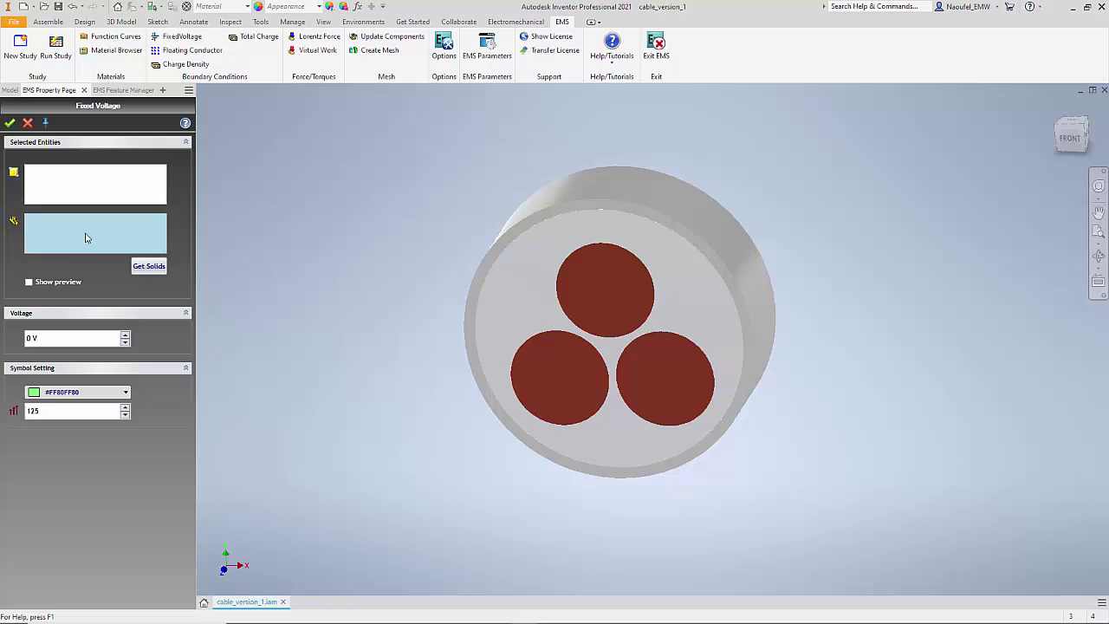
{"action": "left_click", "coordinate": [665, 400]}
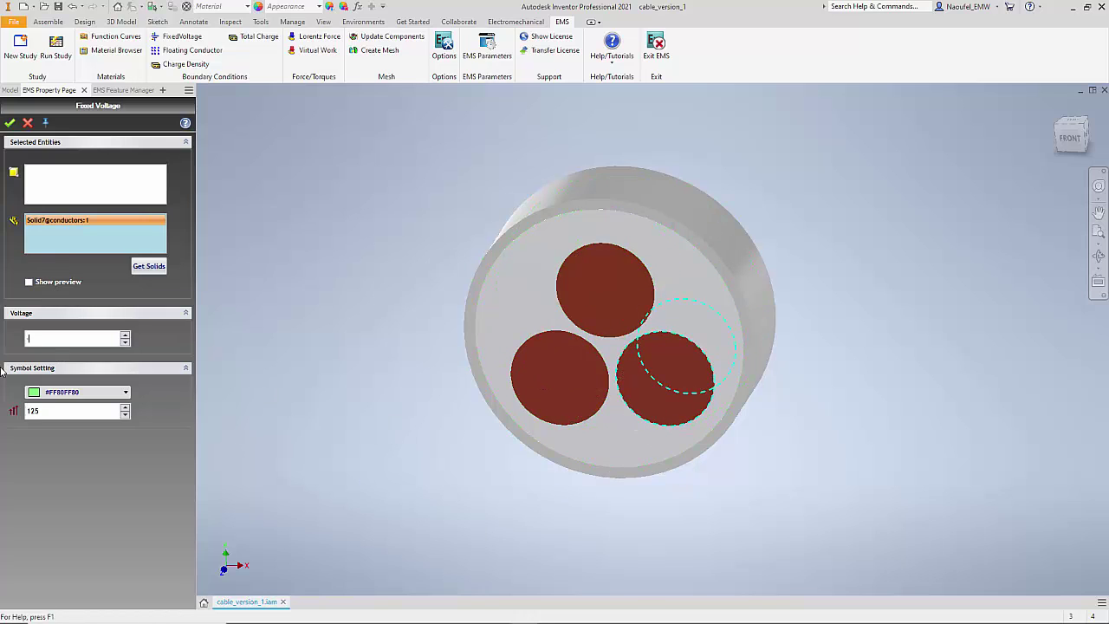
{"action": "type", "text": "-5000"}
{"action": "left_click", "coordinate": [9, 122]}
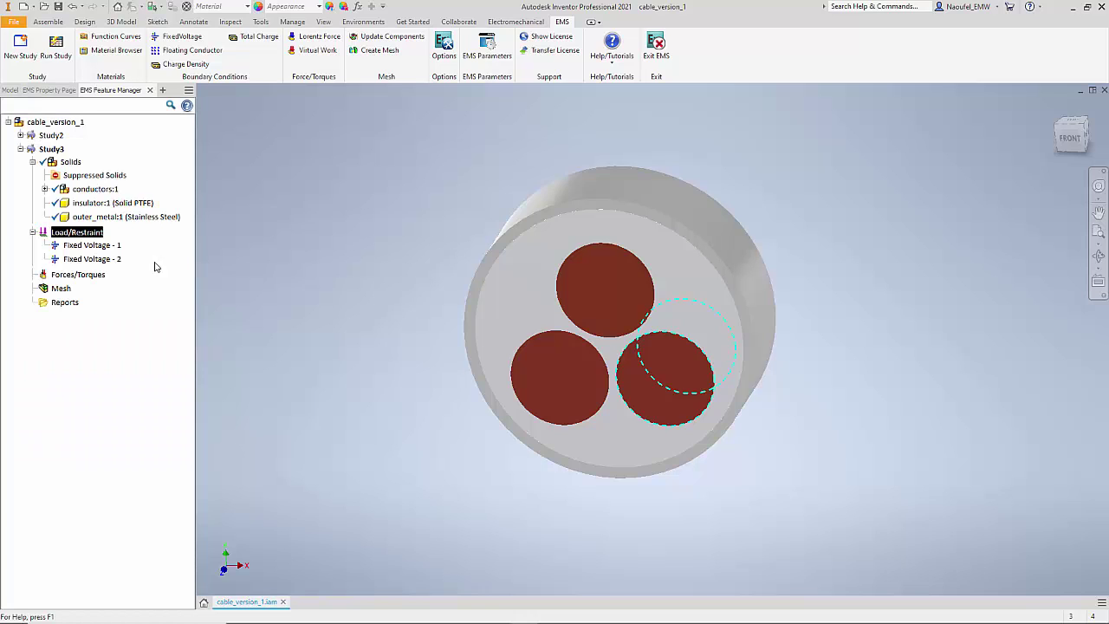
Step: Add a Fixed Voltage load of 0 V to the outer metal sheath body
{"action": "right_click", "coordinate": [81, 233]}
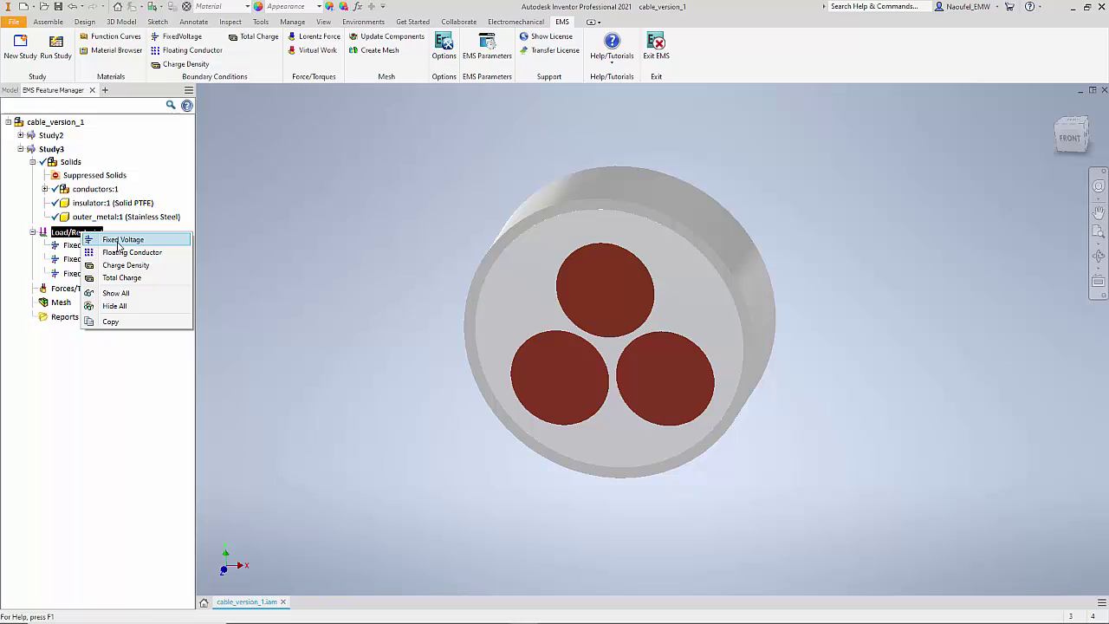
{"action": "left_click", "coordinate": [114, 241]}
{"action": "left_click", "coordinate": [98, 246]}
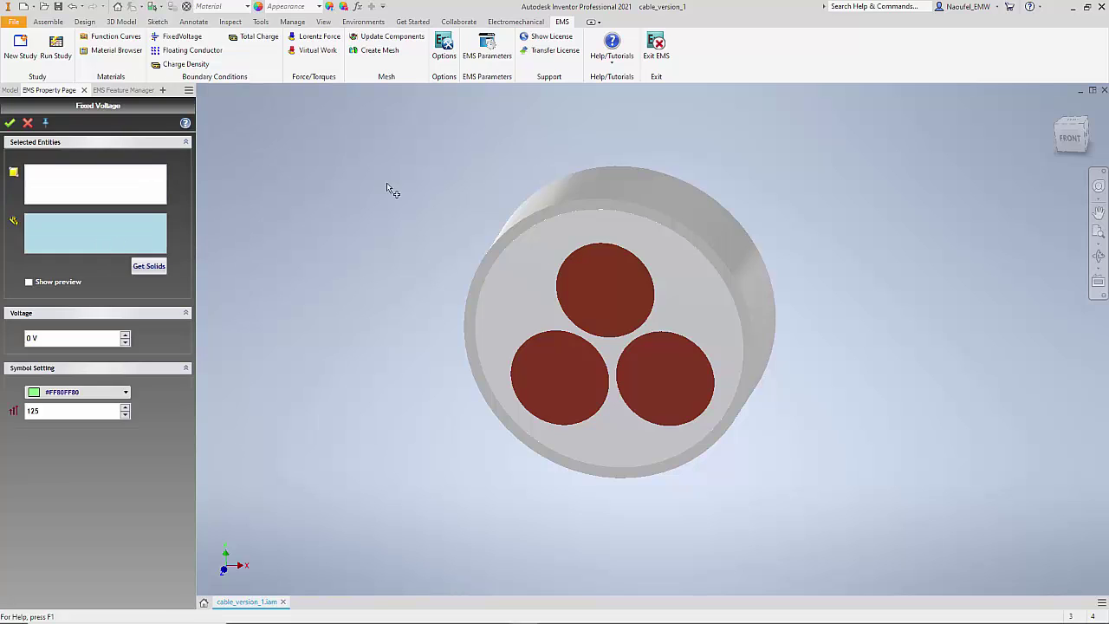
{"action": "left_click", "coordinate": [614, 207]}
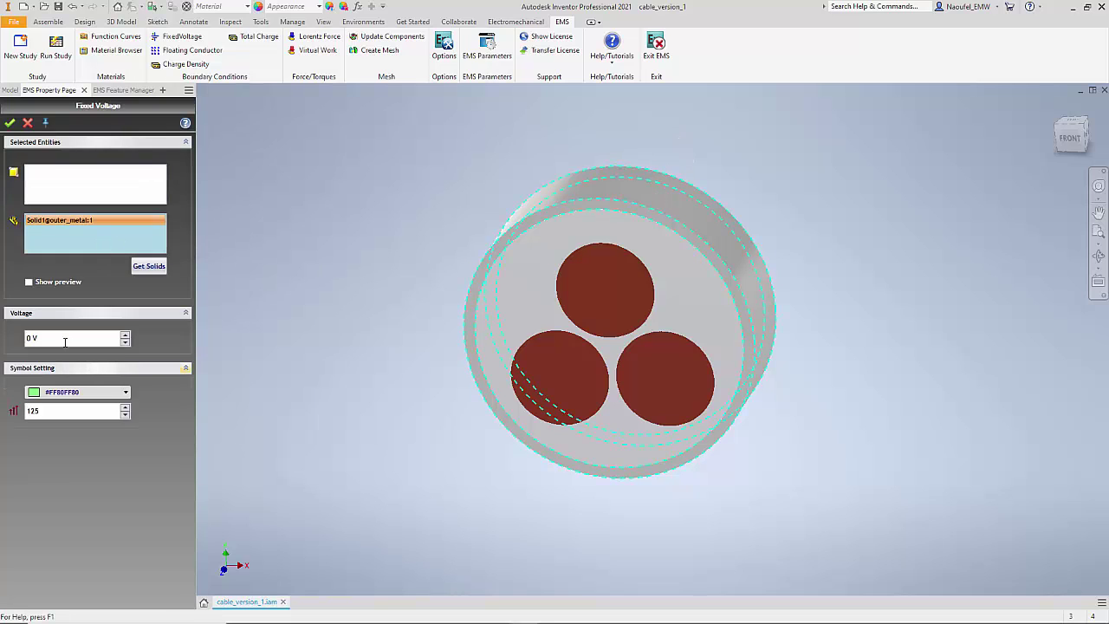
{"action": "left_click", "coordinate": [9, 124]}
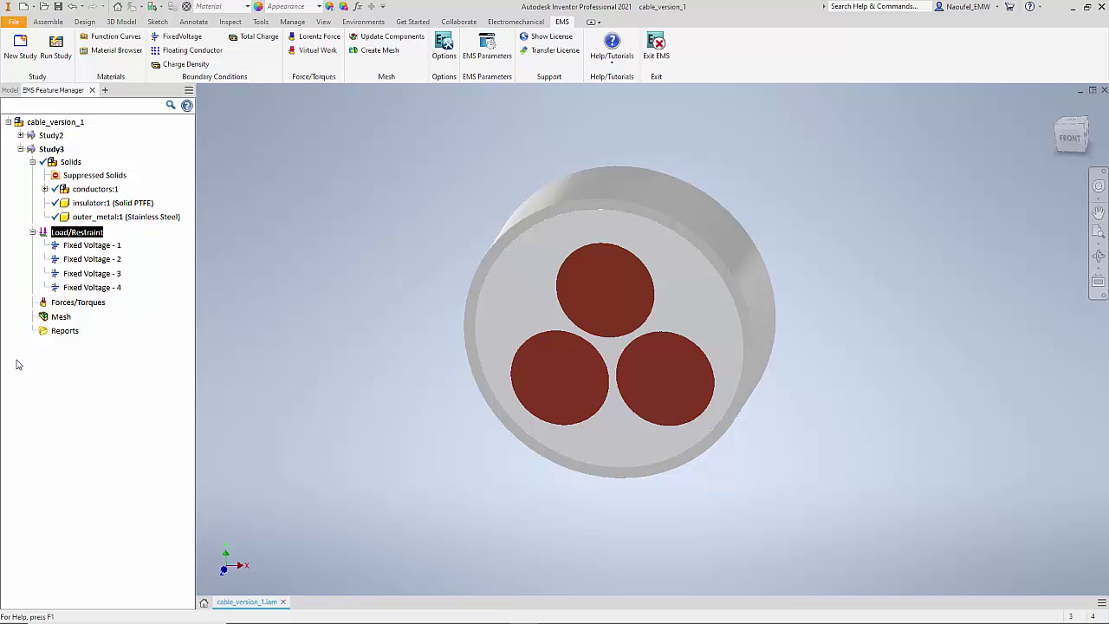
Step: Mesh the Study3 model with a mesh density parameter of 60 and the numeric factor in the mesh options set to 1.1
{"action": "right_click", "coordinate": [57, 318]}
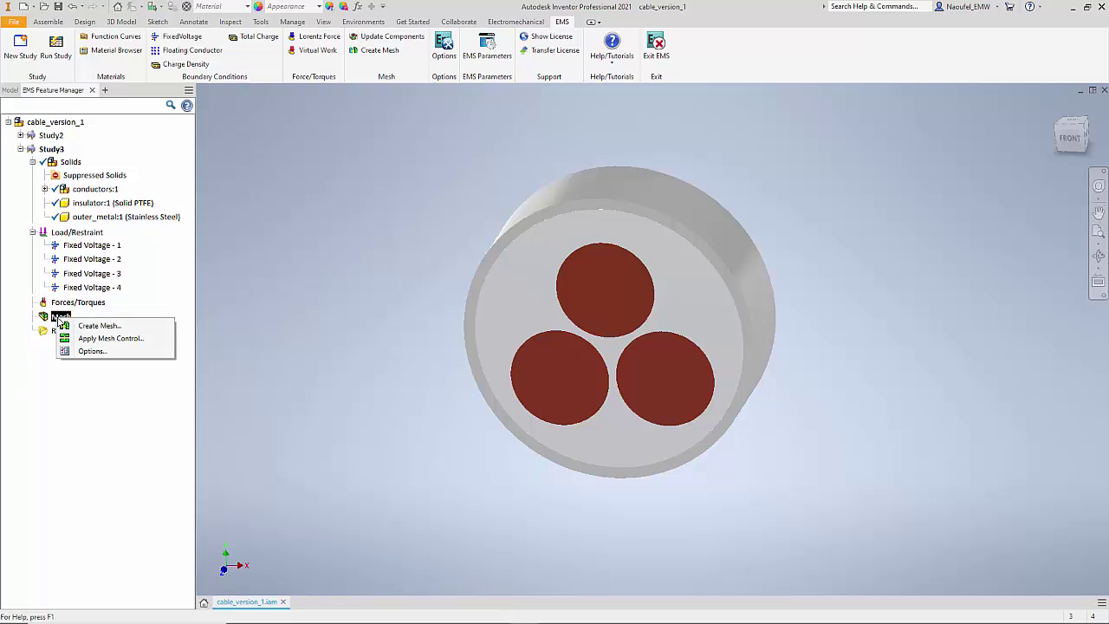
{"action": "left_click", "coordinate": [95, 324]}
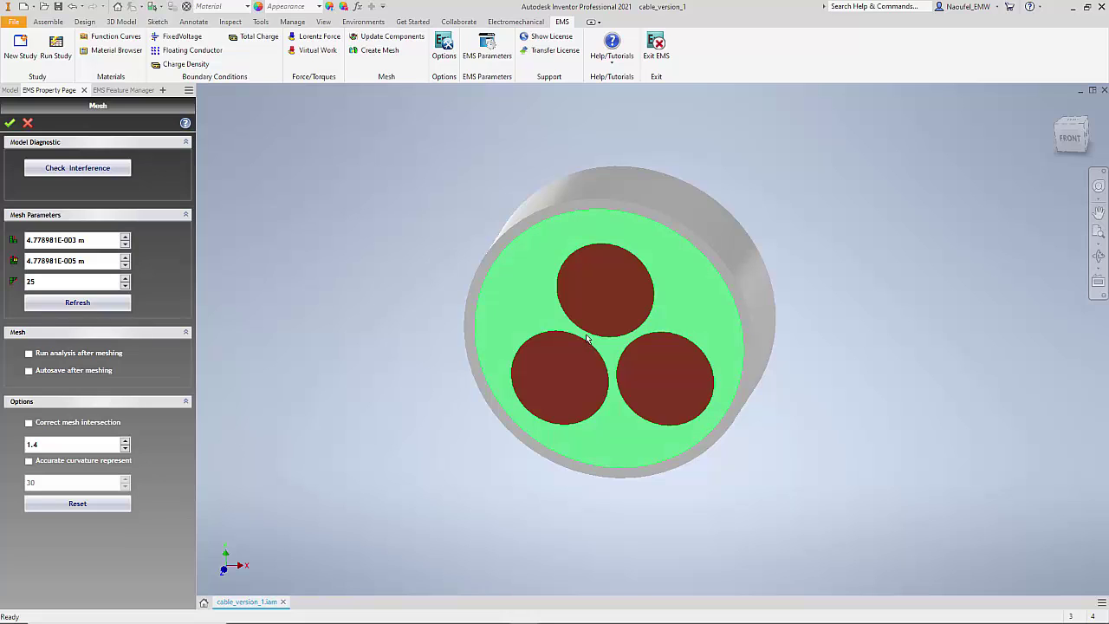
{"action": "double_click", "coordinate": [41, 283]}
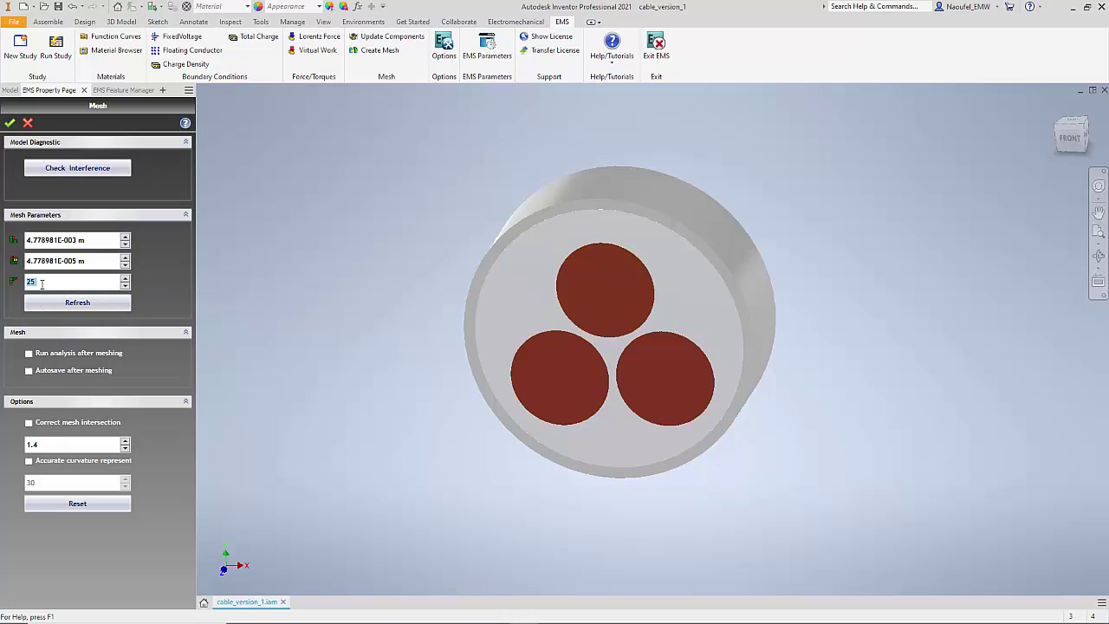
{"action": "type", "text": "60"}
{"action": "double_click", "coordinate": [27, 444]}
{"action": "type", "text": "1."}
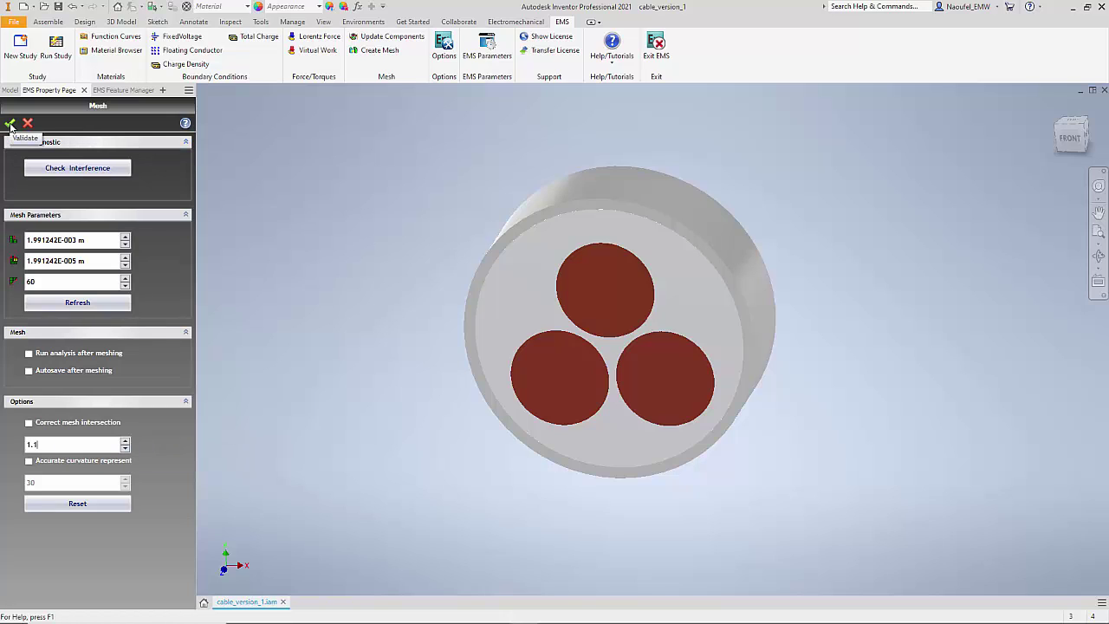
{"action": "left_click", "coordinate": [9, 124]}
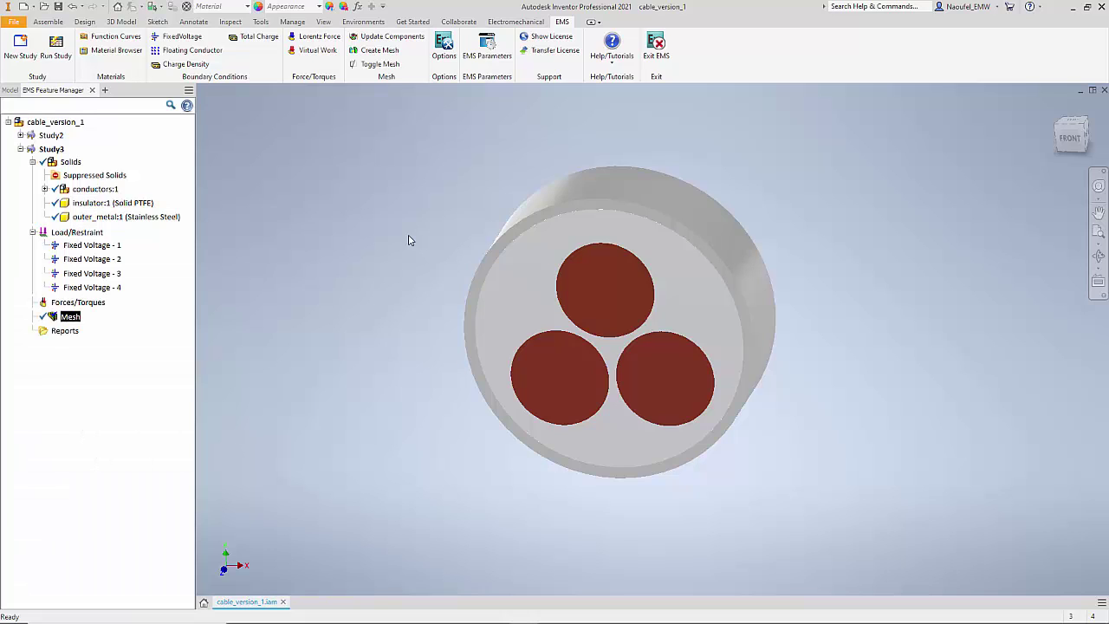
Step: Display the generated mesh on the cable, examine its refinement around the conductors, and hide it again
{"action": "right_click", "coordinate": [78, 318]}
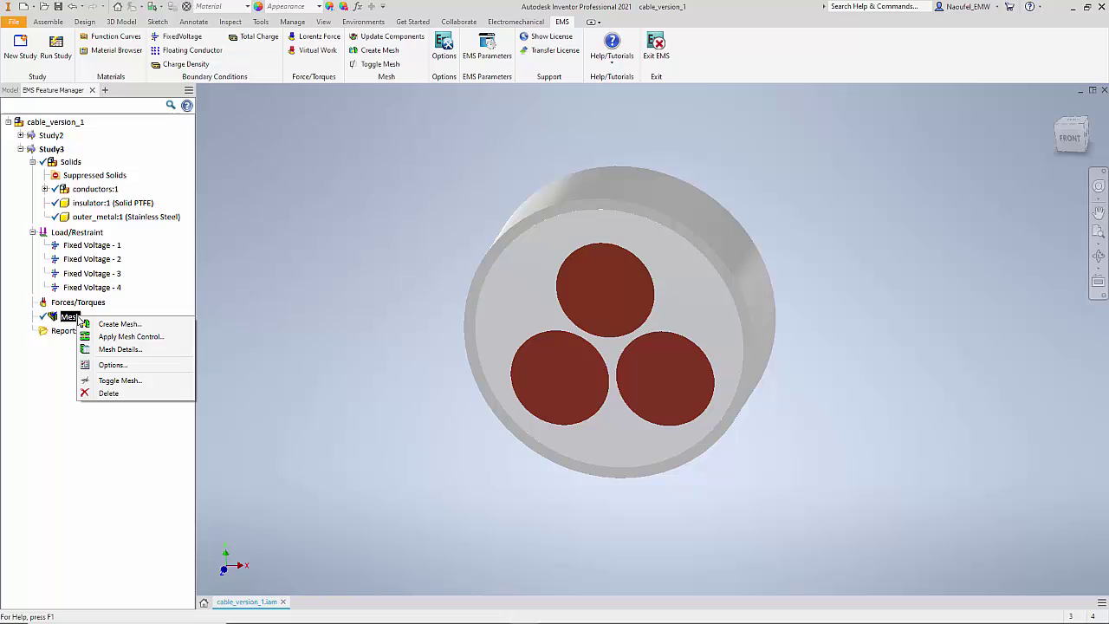
{"action": "left_click", "coordinate": [129, 380]}
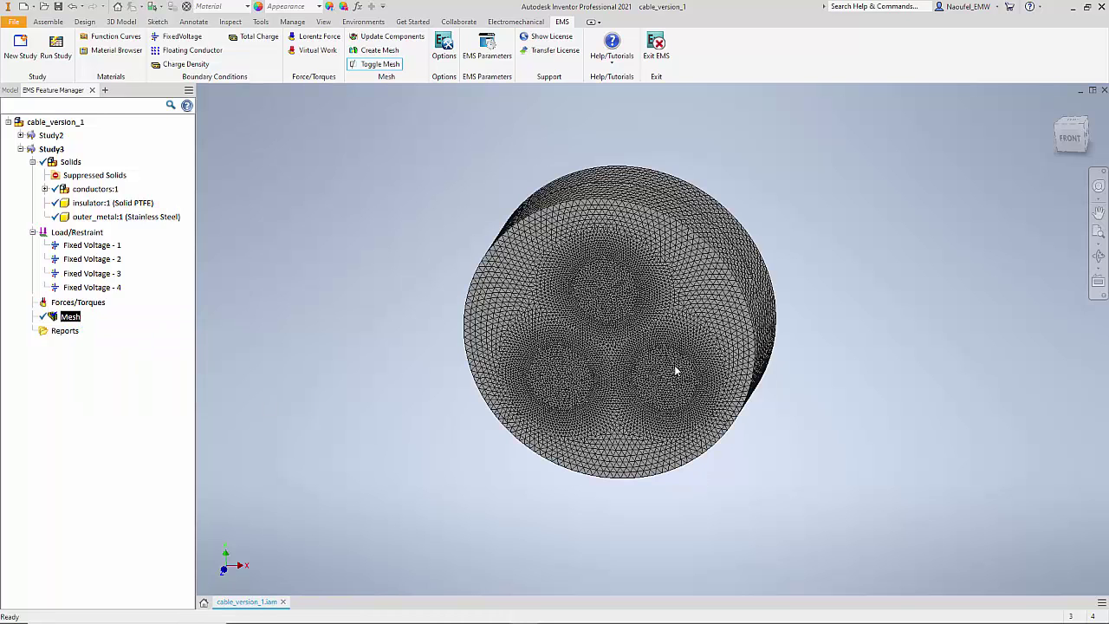
{"action": "scroll", "coordinate": [676, 372], "scroll_direction": "down", "scroll_amount": 3}
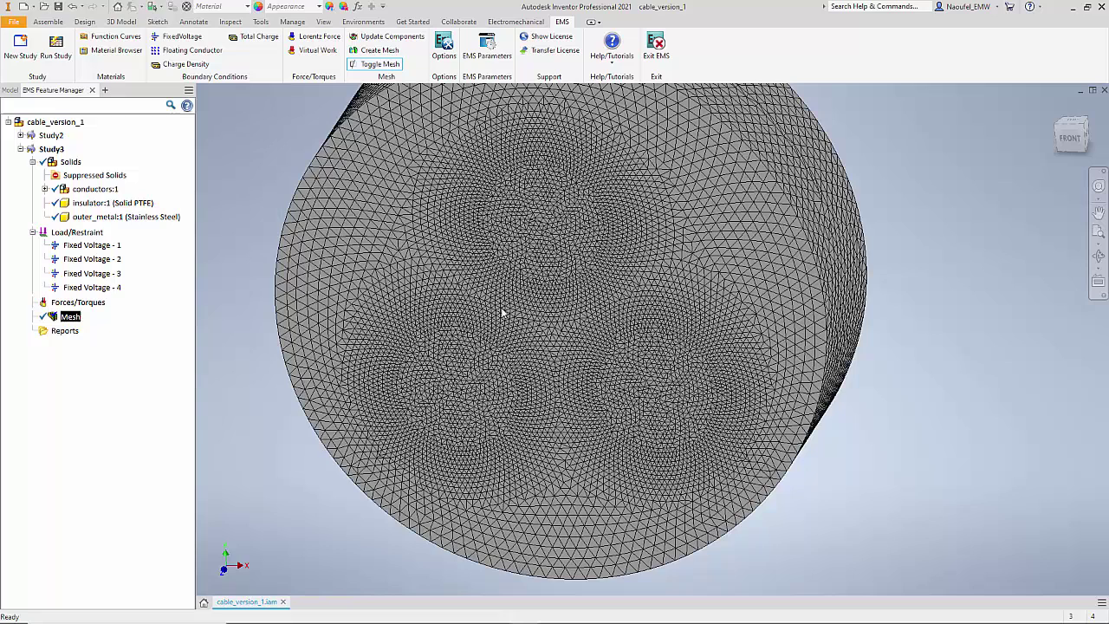
{"action": "scroll", "coordinate": [569, 352], "scroll_direction": "up", "scroll_amount": 3}
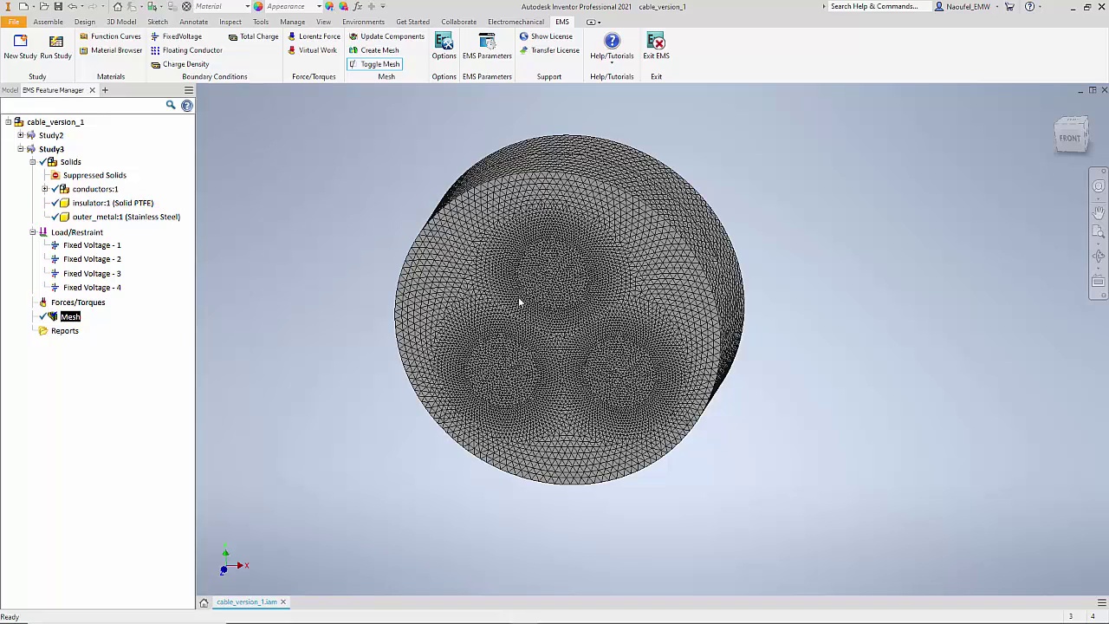
{"action": "right_click", "coordinate": [74, 319]}
{"action": "left_click", "coordinate": [126, 384]}
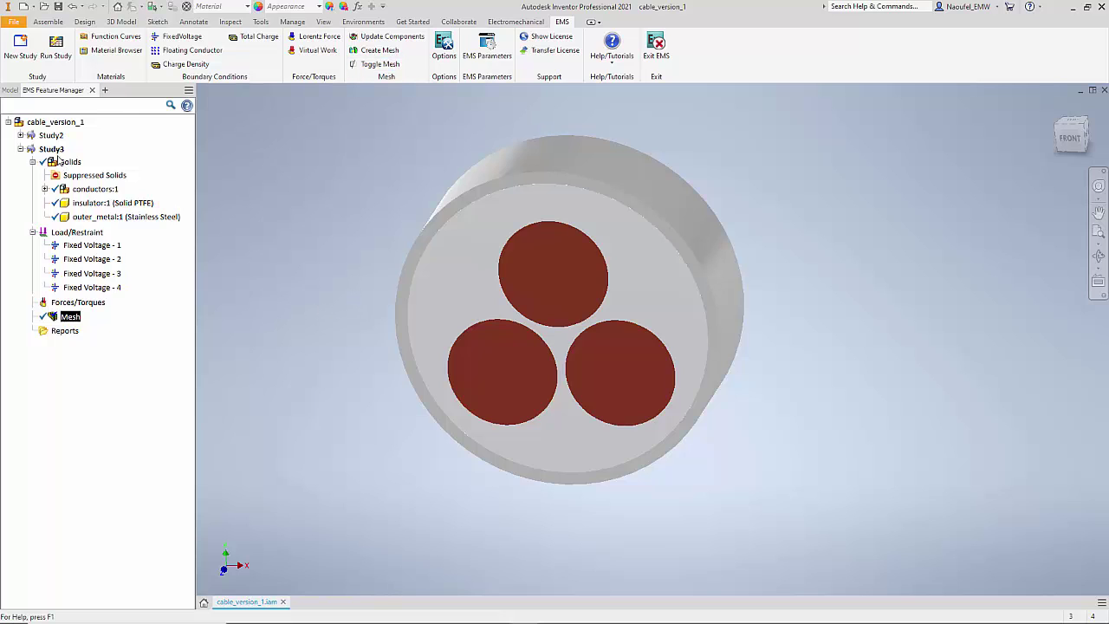
Step: Run the Study3 electrostatic simulation
{"action": "mouse_move", "coordinate": [58, 154]}
{"action": "right_click", "coordinate": [54, 150]}
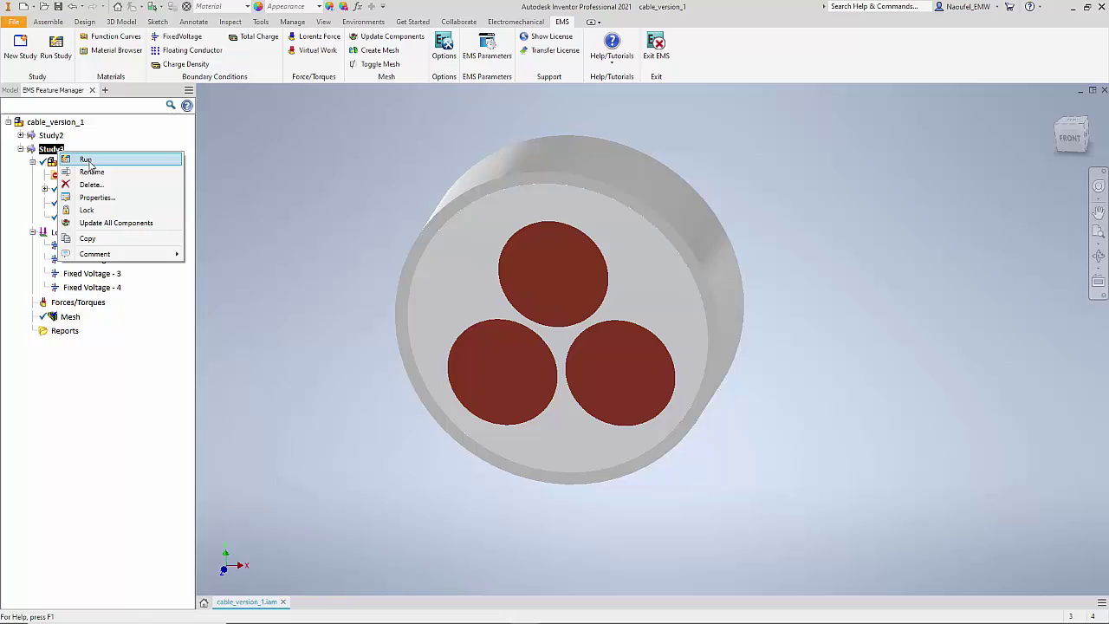
{"action": "left_click", "coordinate": [85, 160]}
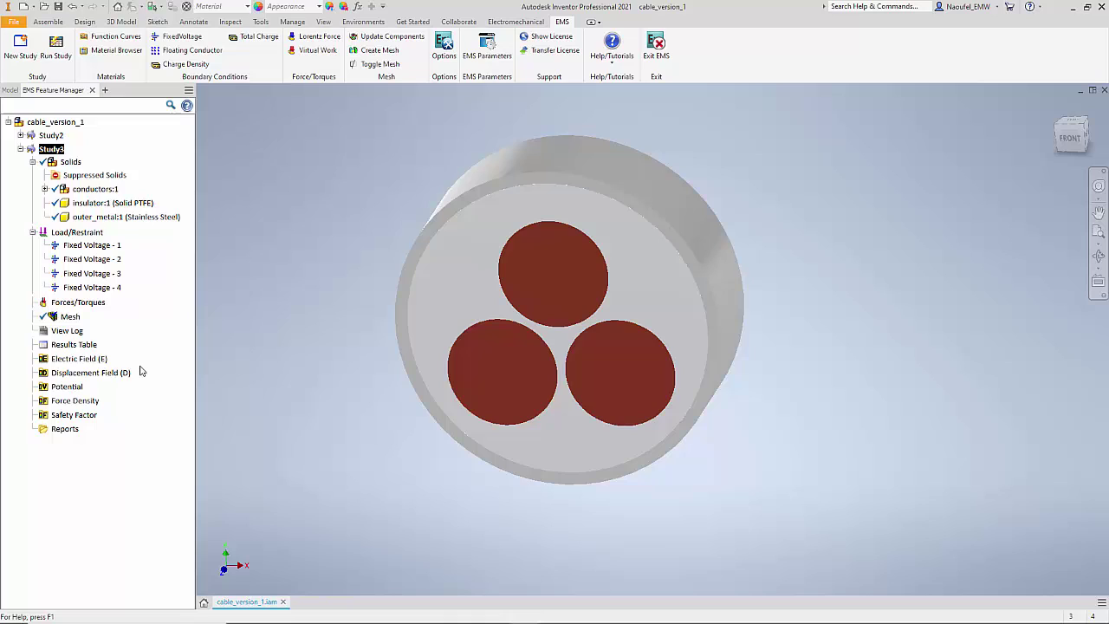
Step: Create a continuous 3D fringe plot of the resultant electric field in V/m, and move and enlarge its color legend
{"action": "right_click", "coordinate": [91, 360]}
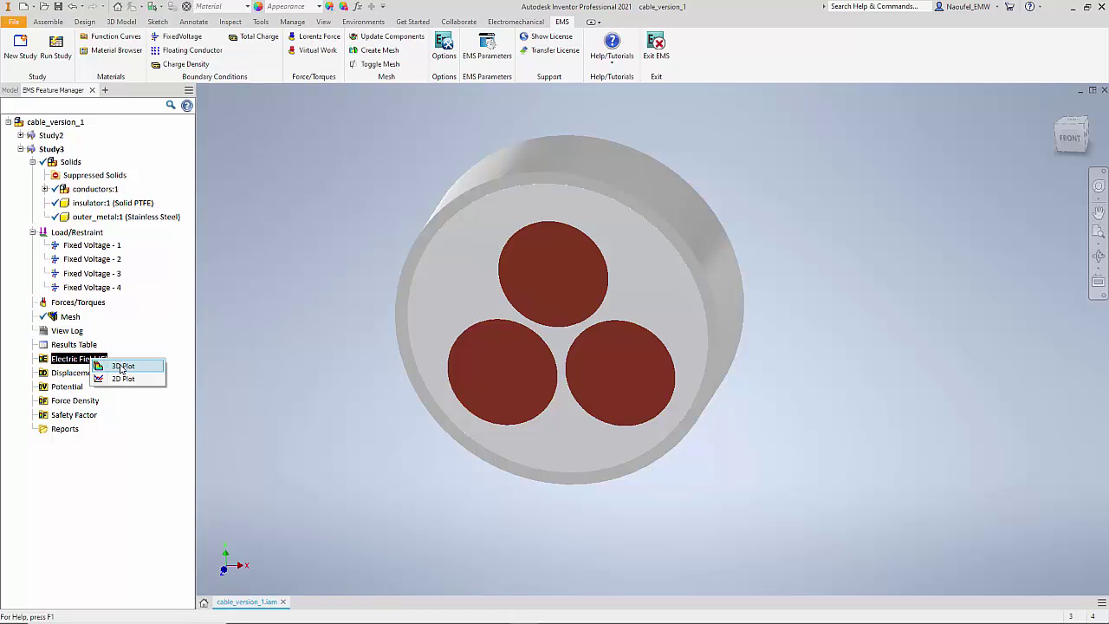
{"action": "left_click", "coordinate": [121, 367]}
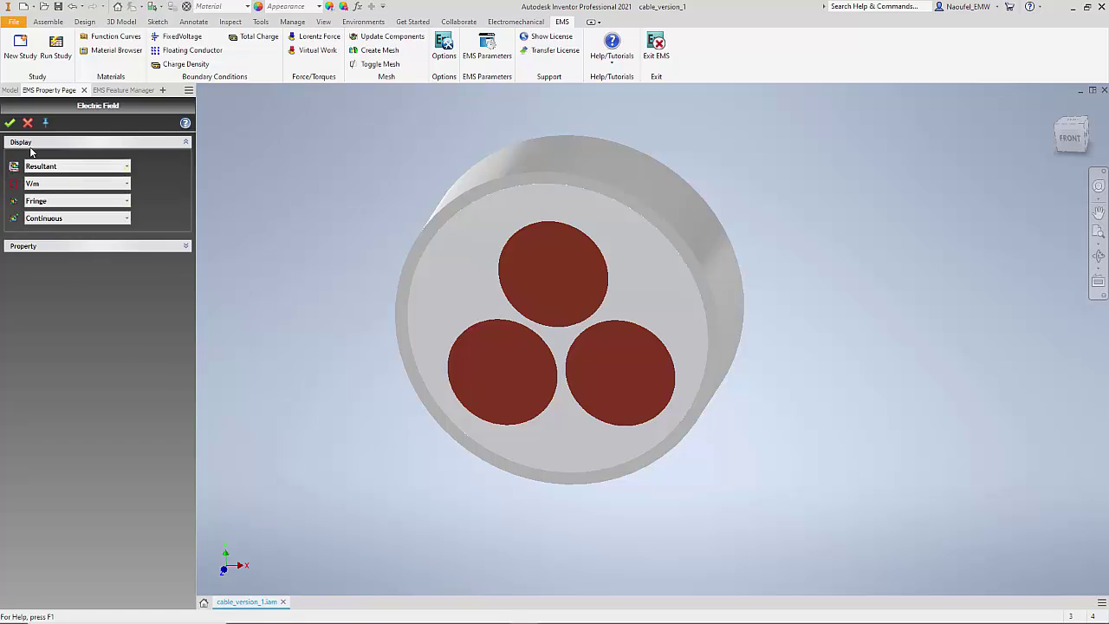
{"action": "left_click", "coordinate": [10, 122]}
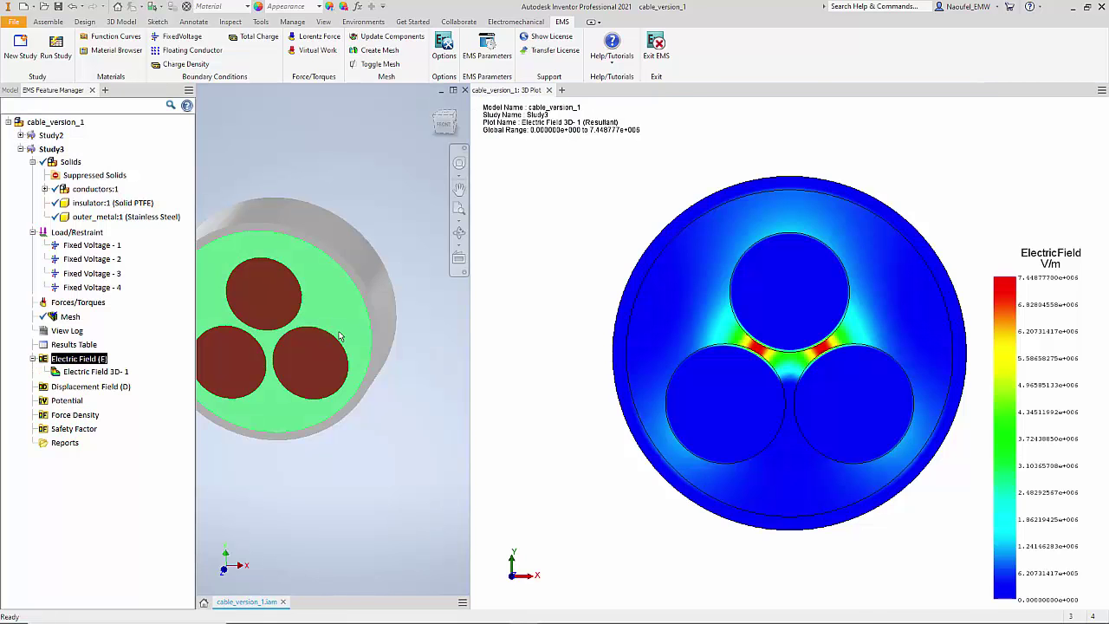
{"action": "scroll", "coordinate": [980, 424], "scroll_direction": "up", "scroll_amount": 1}
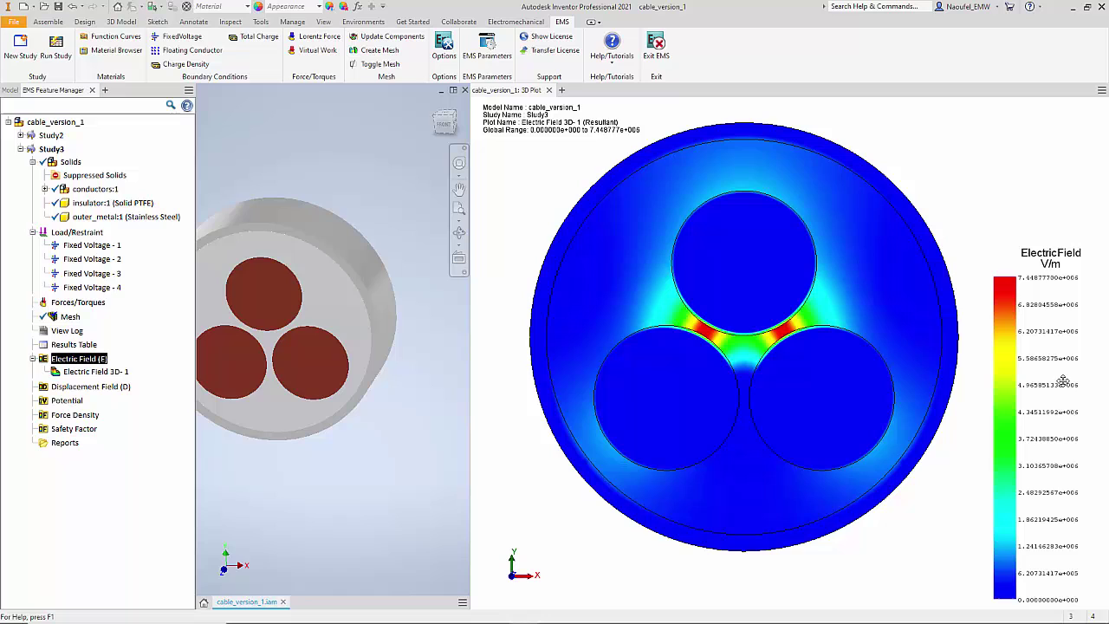
{"action": "left_click_drag", "start_coordinate": [1062, 378], "coordinate": [1033, 264]}
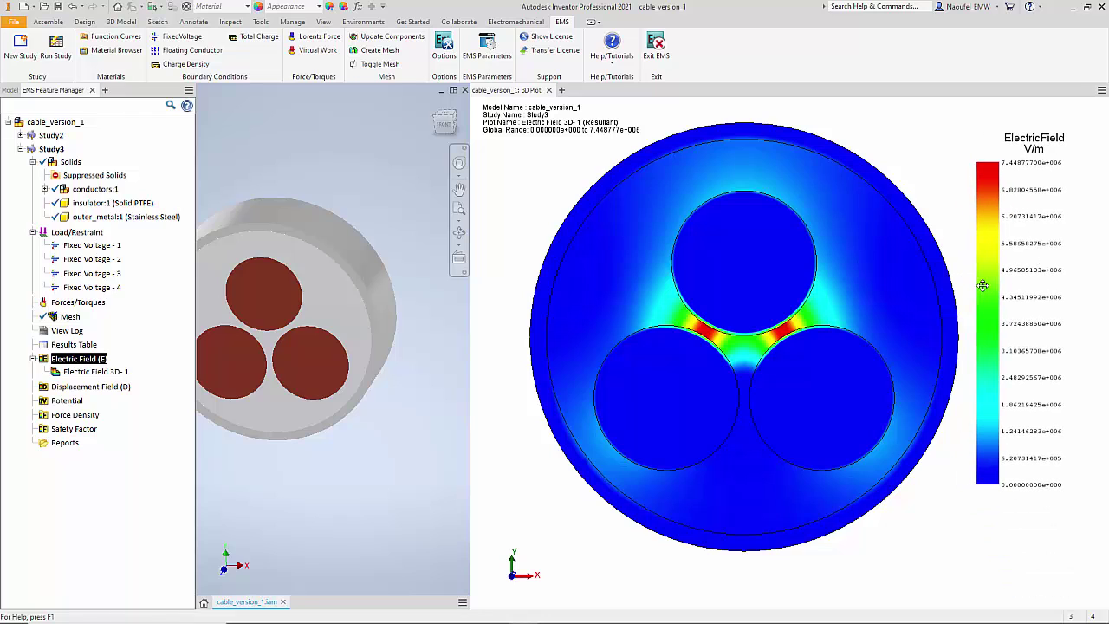
{"action": "left_click_drag", "start_coordinate": [972, 285], "coordinate": [937, 282]}
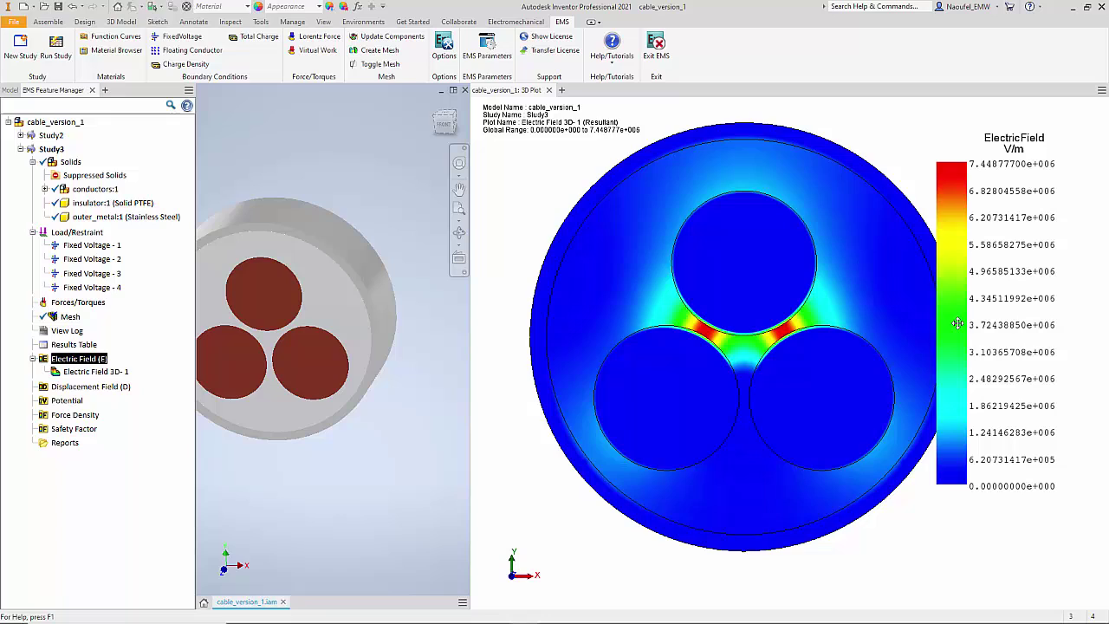
{"action": "scroll", "coordinate": [894, 293], "scroll_direction": "down", "scroll_amount": 1}
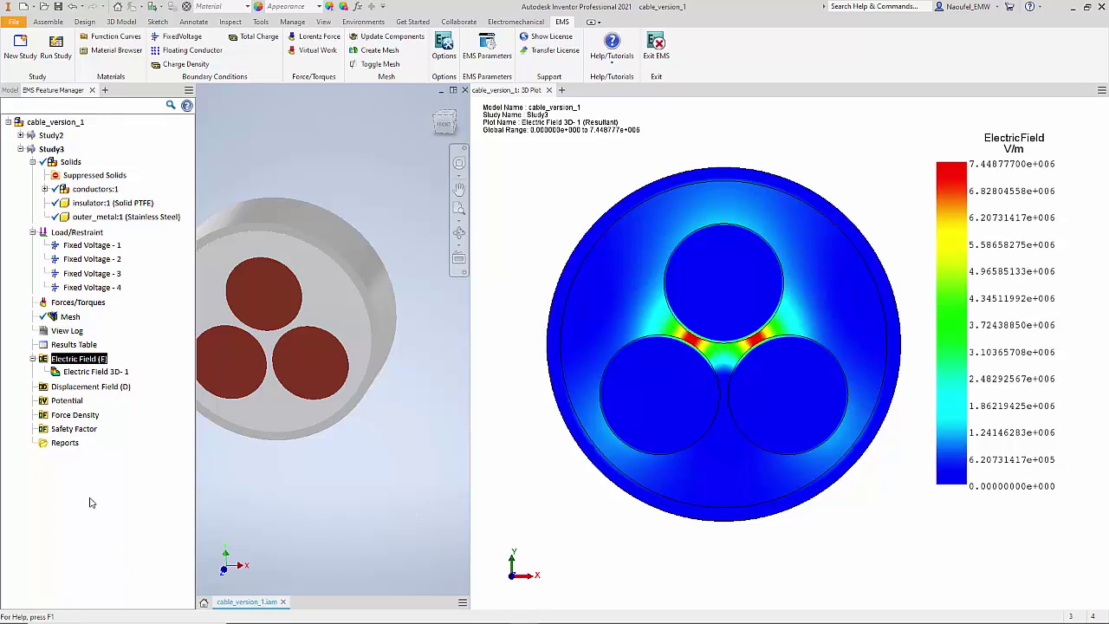
Step: Create a 3D fringe plot of the safety factor, enlarge its legend to inspect the values, and close the plot view
{"action": "right_click", "coordinate": [83, 435]}
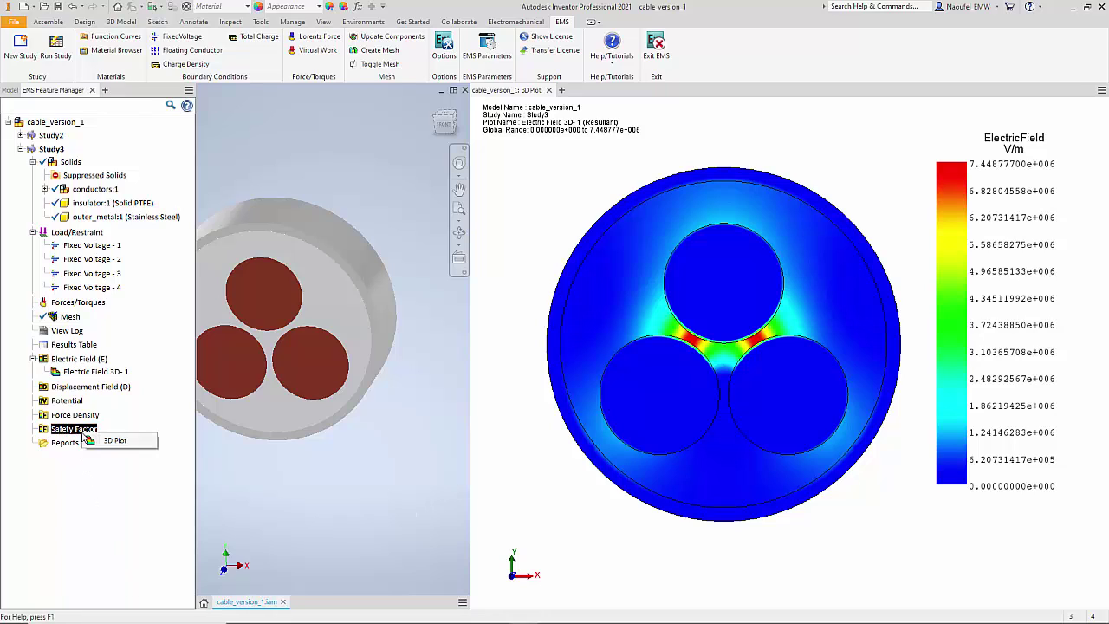
{"action": "left_click", "coordinate": [108, 442]}
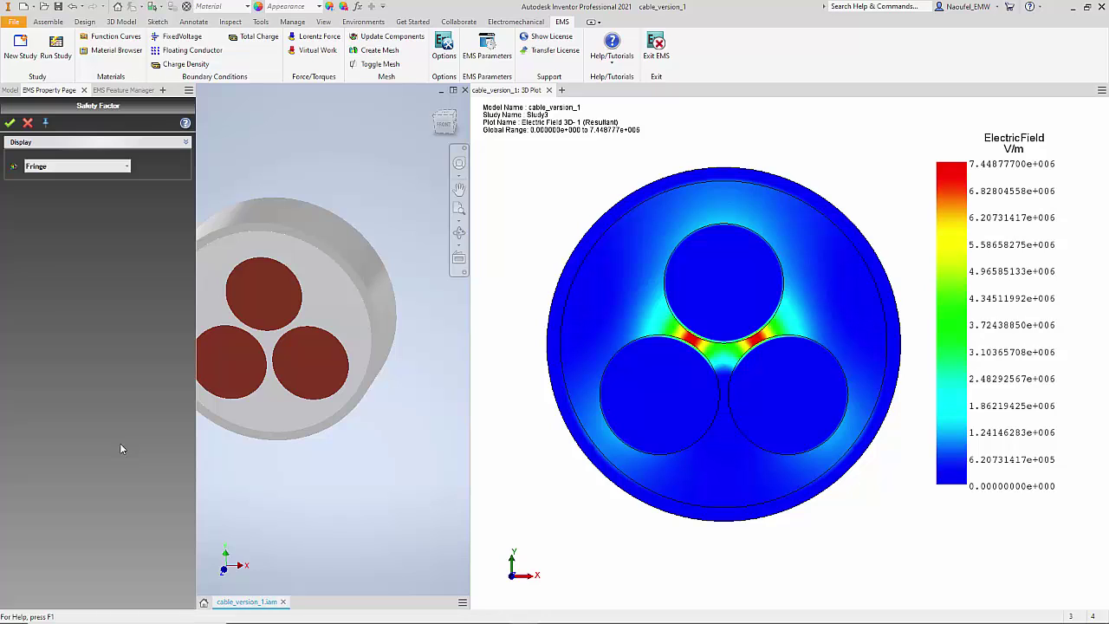
{"action": "left_click", "coordinate": [9, 124]}
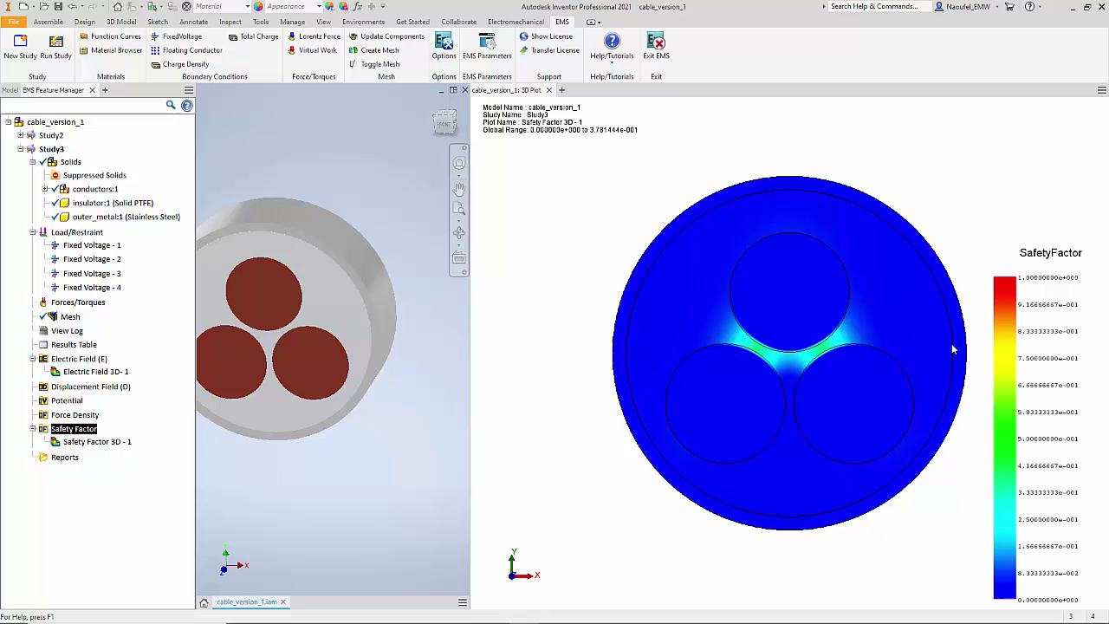
{"action": "scroll", "coordinate": [955, 350], "scroll_direction": "up", "scroll_amount": 1}
{"action": "left_click_drag", "start_coordinate": [1009, 344], "coordinate": [1014, 228]}
{"action": "left_click_drag", "start_coordinate": [1000, 288], "coordinate": [947, 287]}
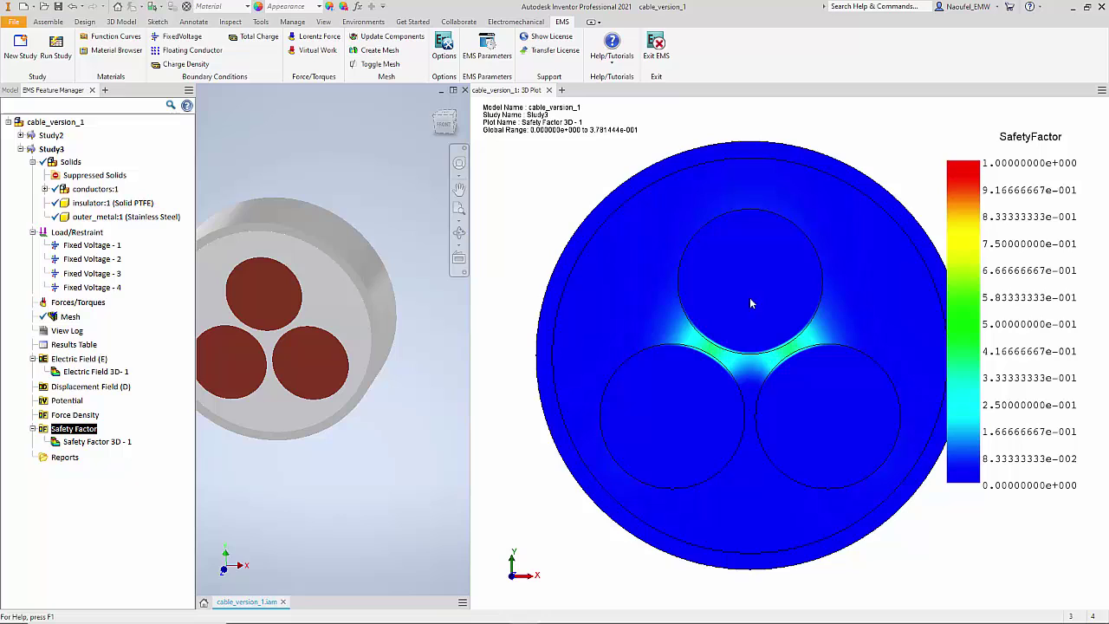
{"action": "left_click", "coordinate": [549, 91]}
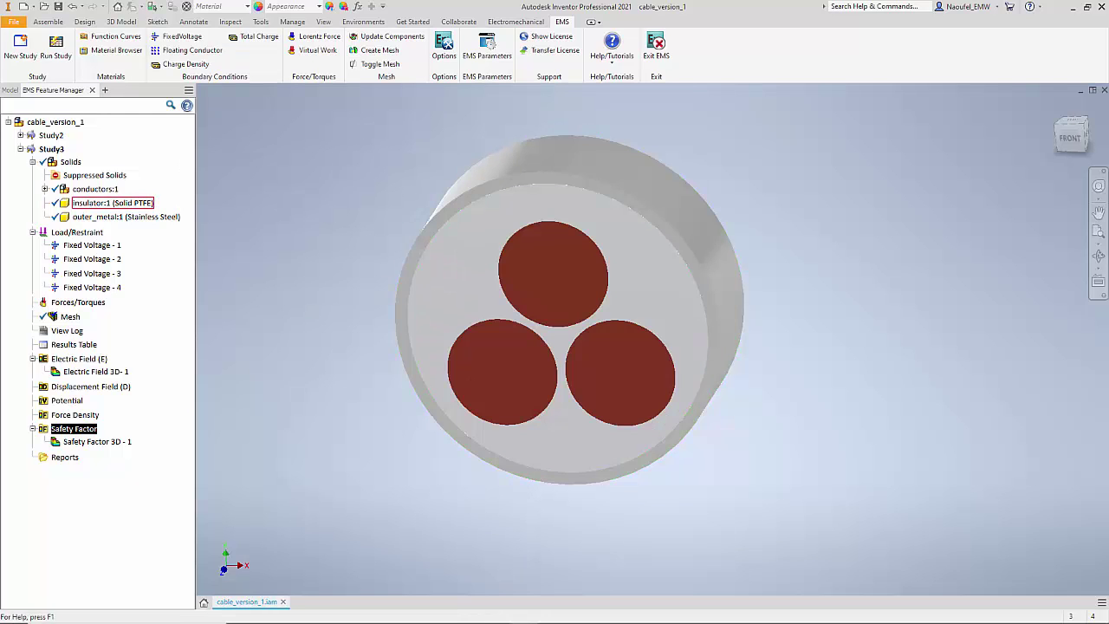
Step: Edit the conductors part in place within the assembly and open Sketch1 of its extrusion
{"action": "left_click", "coordinate": [10, 90]}
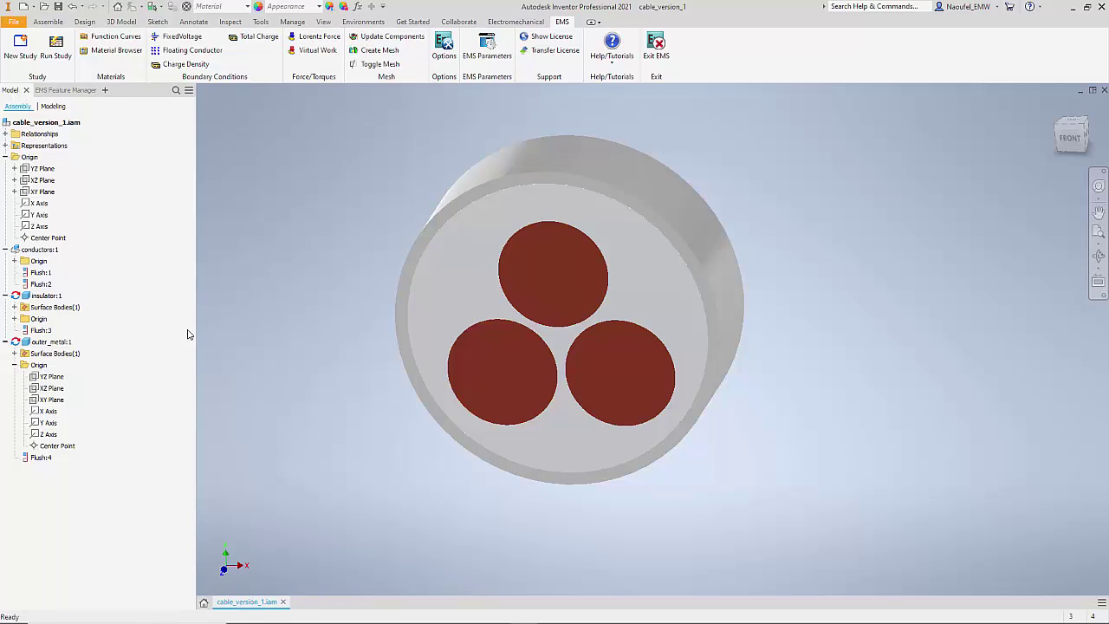
{"action": "right_click", "coordinate": [54, 251]}
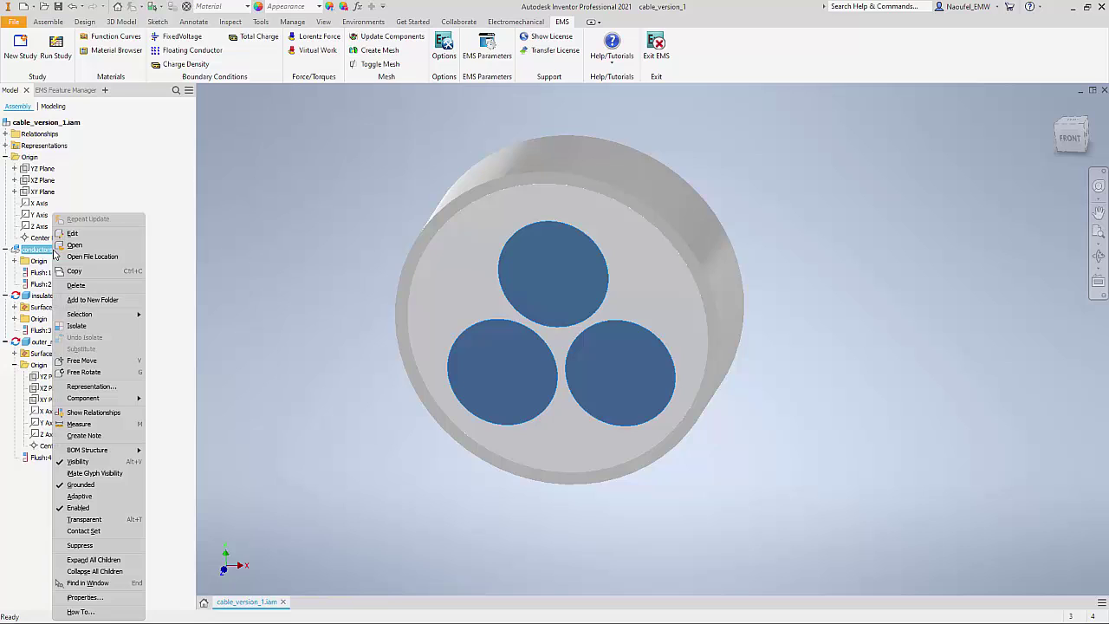
{"action": "left_click", "coordinate": [97, 234]}
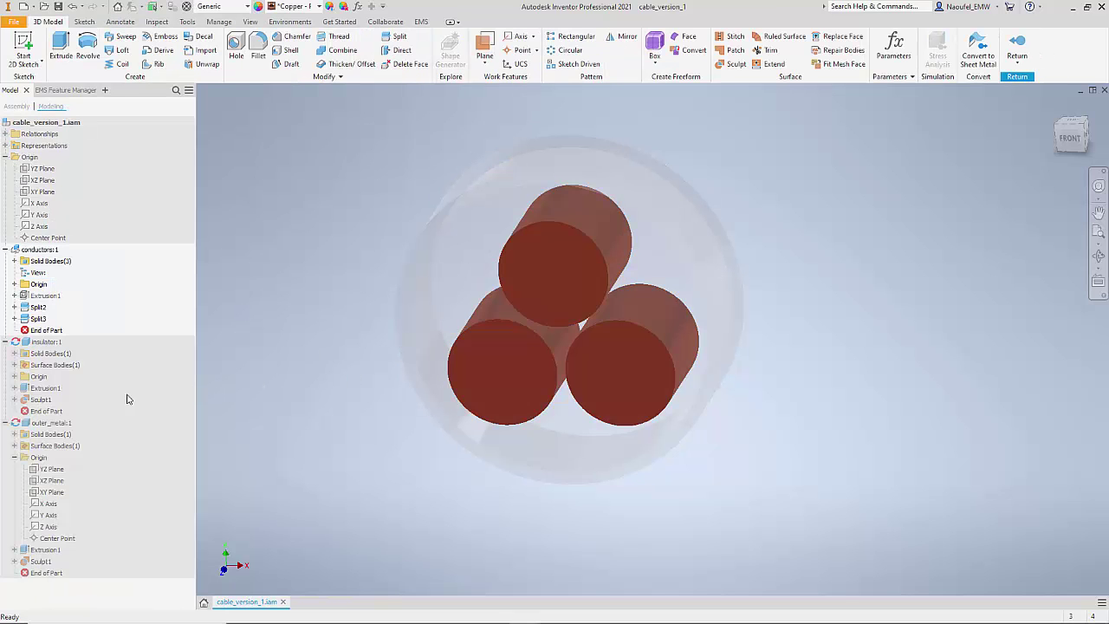
{"action": "left_click", "coordinate": [14, 296]}
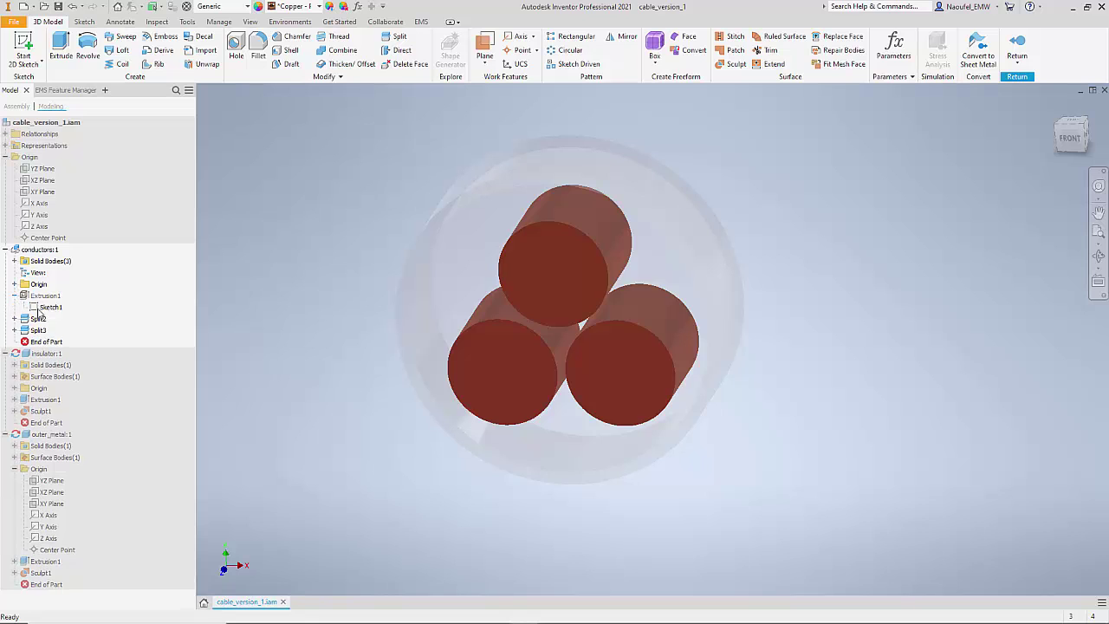
{"action": "right_click", "coordinate": [52, 308]}
{"action": "left_click", "coordinate": [87, 341]}
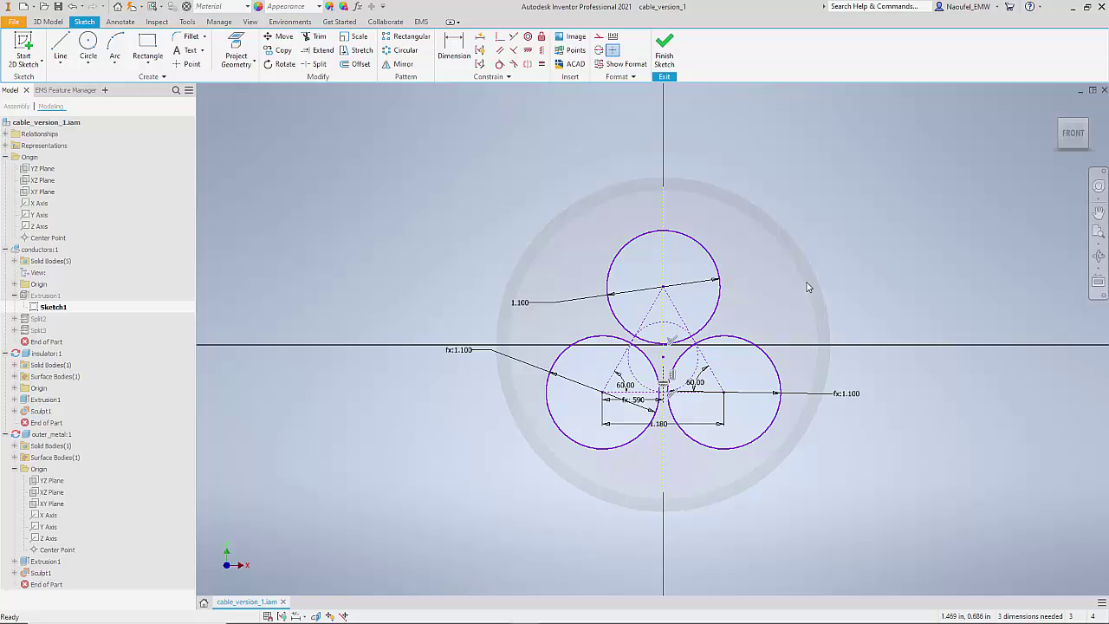
Step: Set the center-to-center distance between the two lower conductor circles to 1.25 in, and finish editing to return to the assembly
{"action": "scroll", "coordinate": [730, 371], "scroll_direction": "up", "scroll_amount": 1}
{"action": "scroll", "coordinate": [732, 381], "scroll_direction": "down", "scroll_amount": 4}
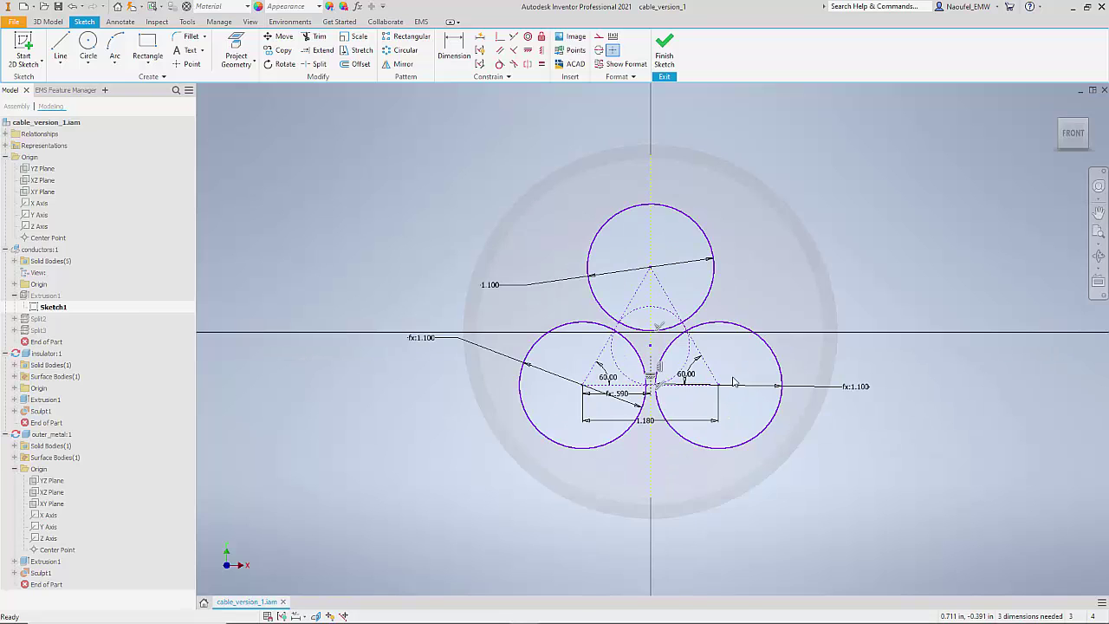
{"action": "scroll", "coordinate": [696, 440], "scroll_direction": "up", "scroll_amount": 2}
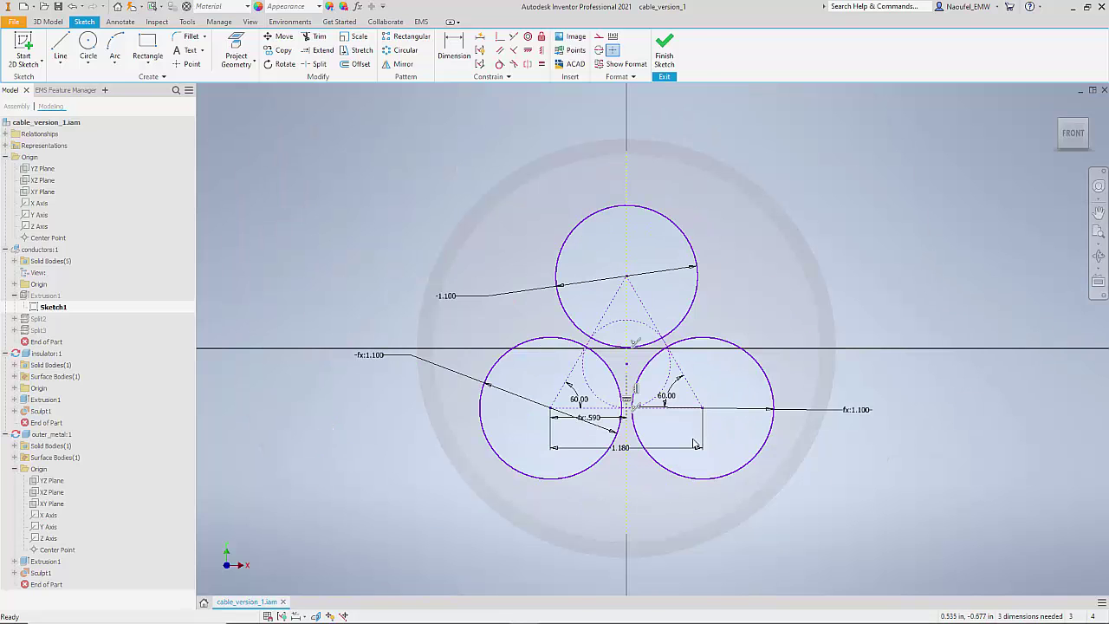
{"action": "double_click", "coordinate": [621, 452]}
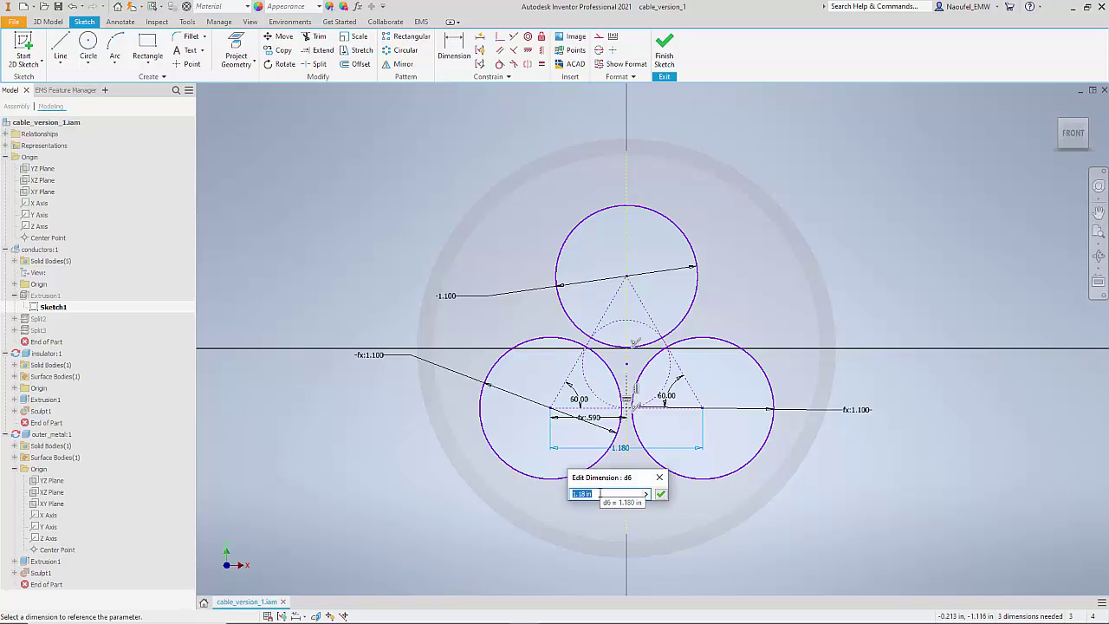
{"action": "type", "text": "1.25"}
{"action": "key", "text": "Escape"}
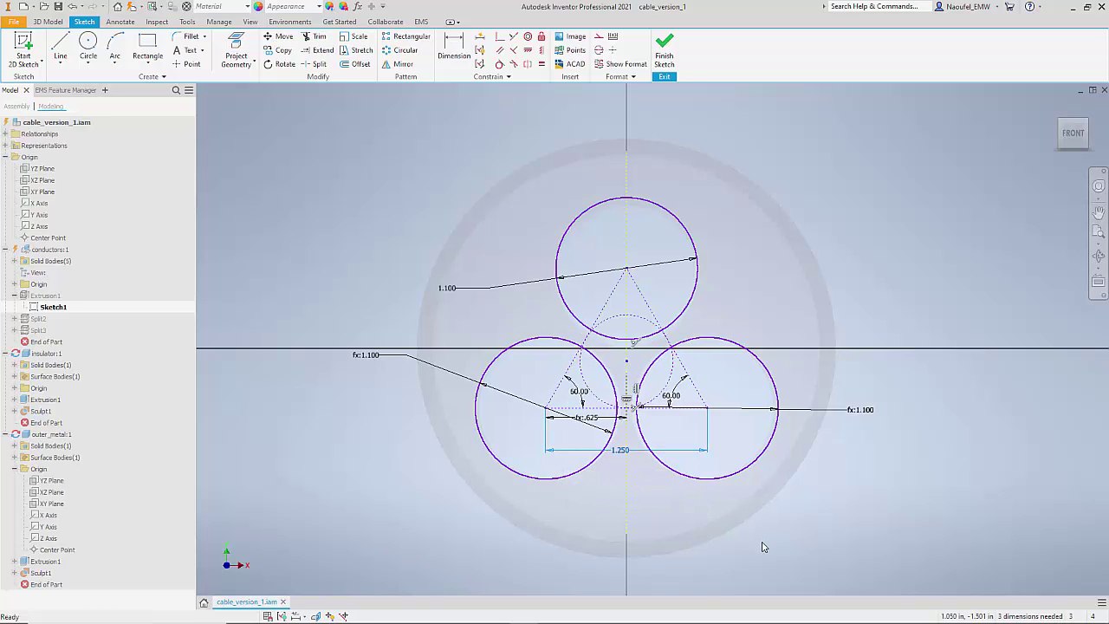
{"action": "left_click", "coordinate": [664, 49]}
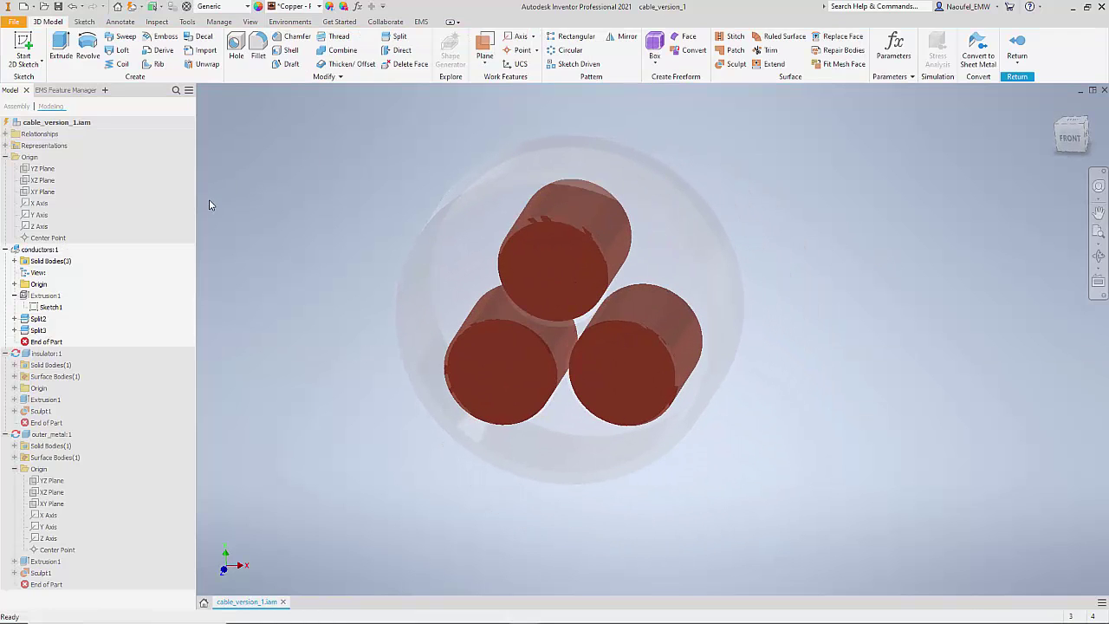
{"action": "left_click", "coordinate": [1018, 52]}
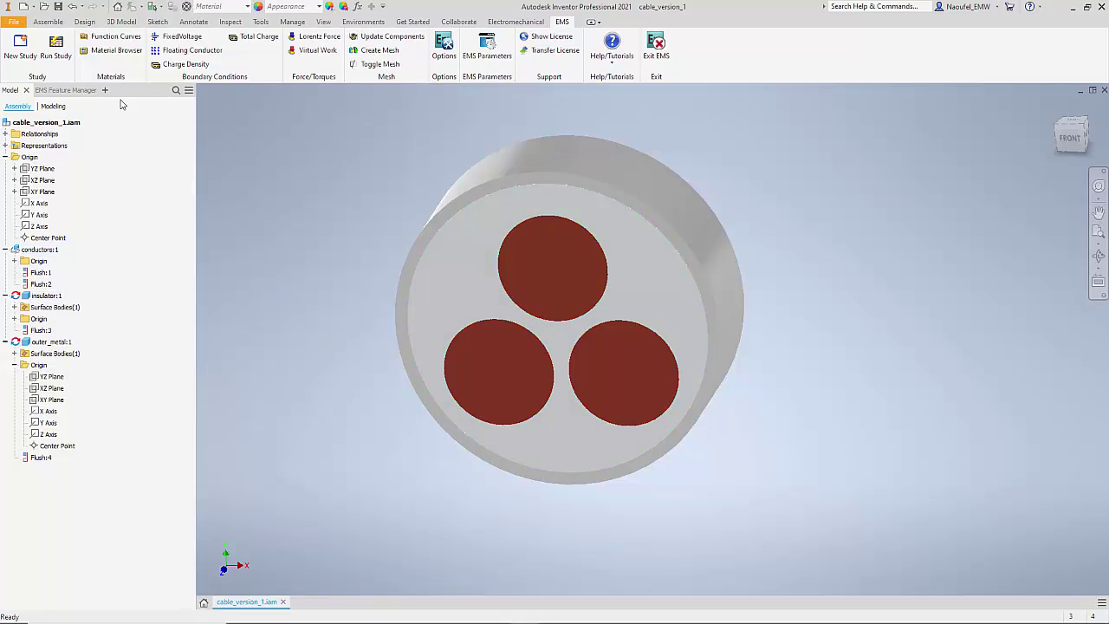
Step: Update all components of Study3 to the changed conductor geometry and run the study again
{"action": "left_click", "coordinate": [62, 90]}
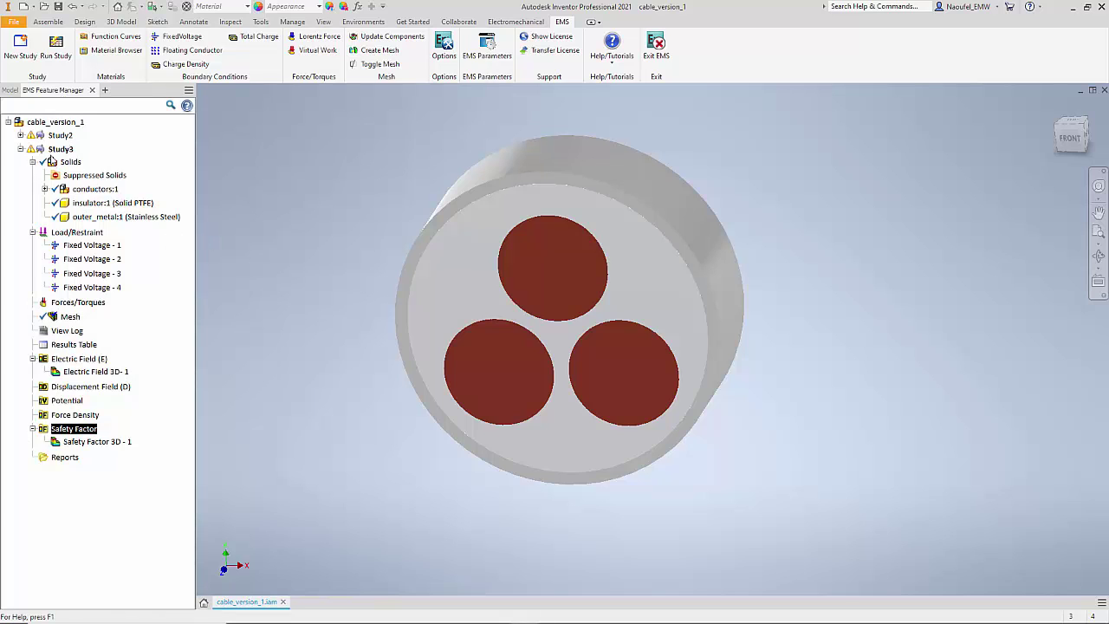
{"action": "mouse_move", "coordinate": [37, 154]}
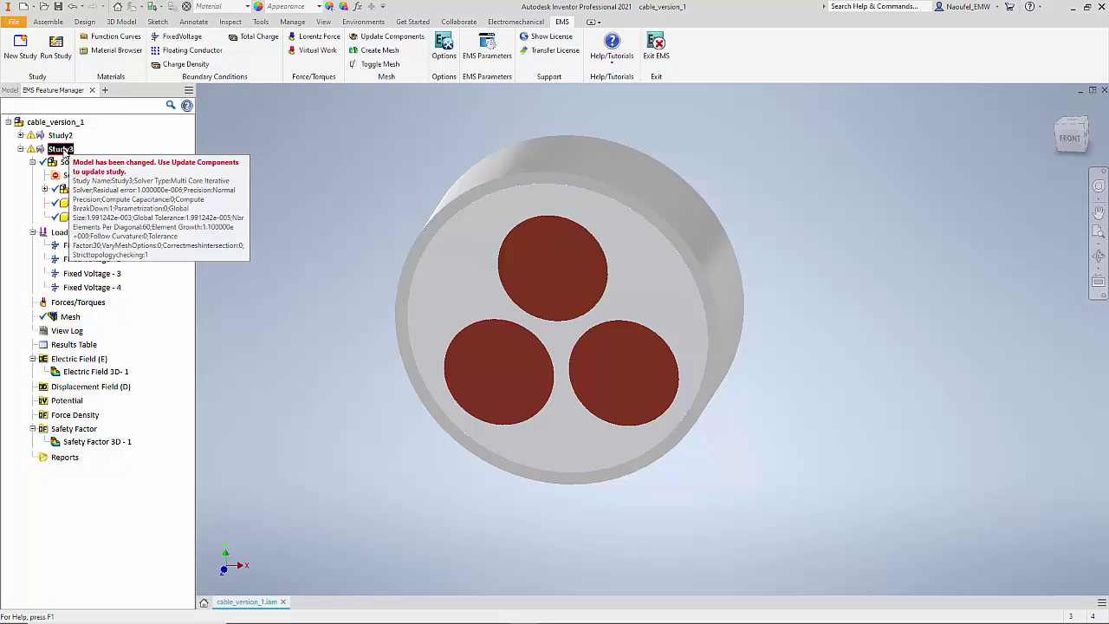
{"action": "right_click", "coordinate": [64, 153]}
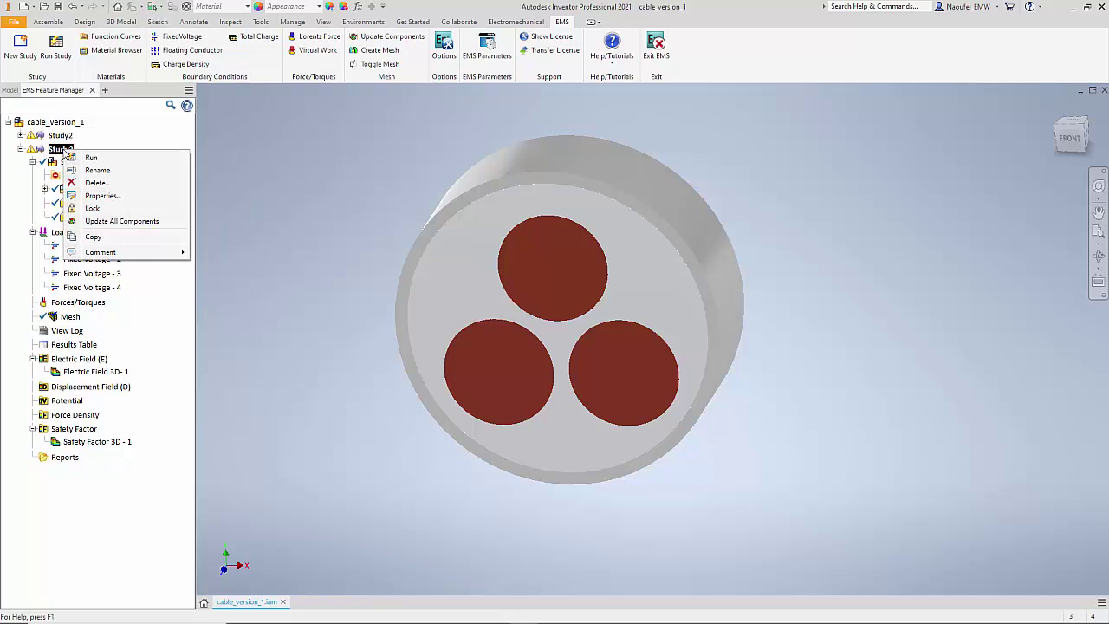
{"action": "left_click", "coordinate": [119, 223]}
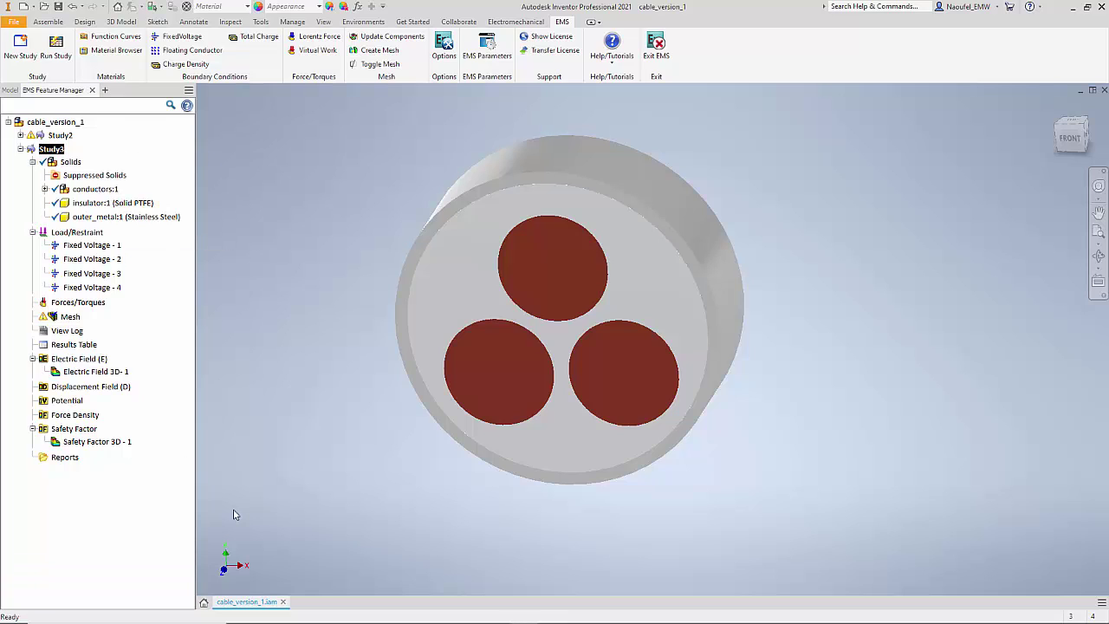
{"action": "right_click", "coordinate": [57, 152]}
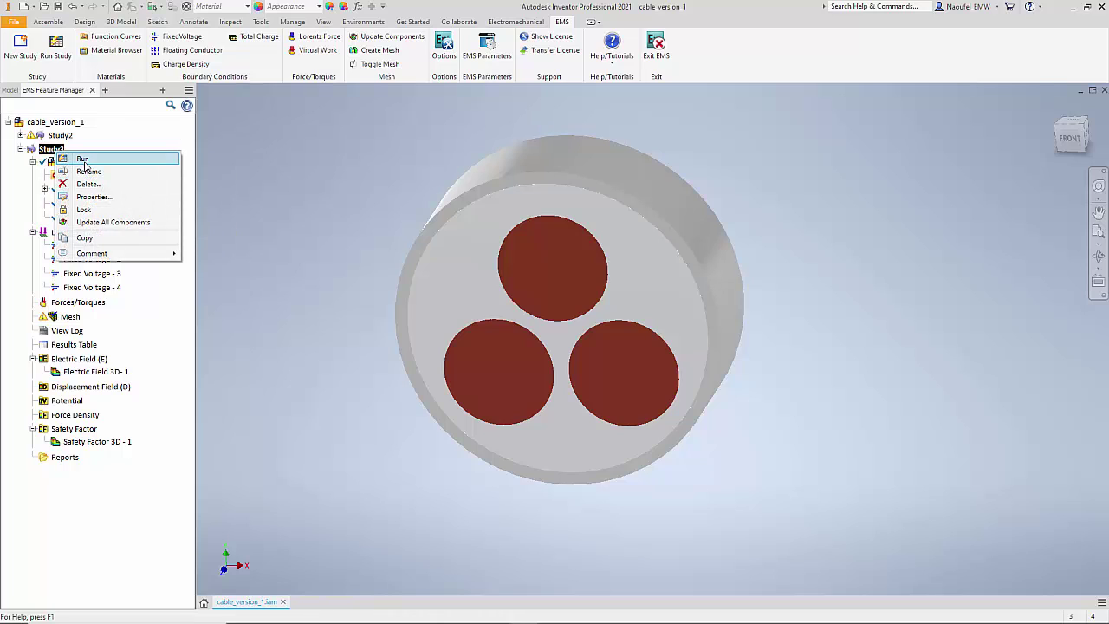
{"action": "left_click", "coordinate": [83, 158]}
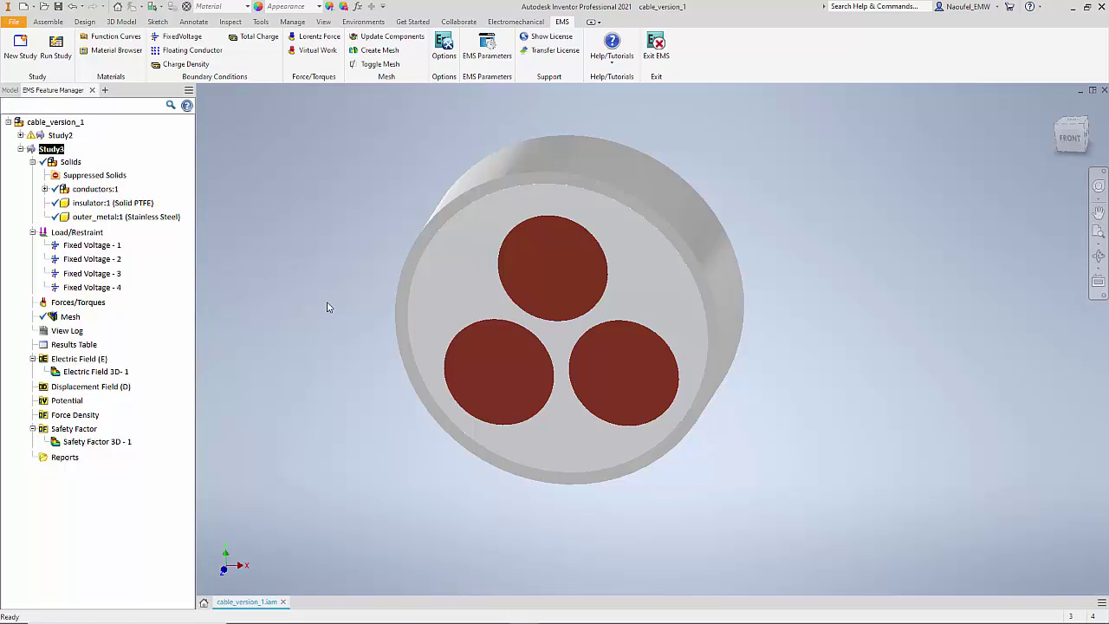
Step: Display Study3's existing electric field plot, and create a continuous 3D potential plot in V with its color legend moved higher
{"action": "left_click", "coordinate": [104, 375]}
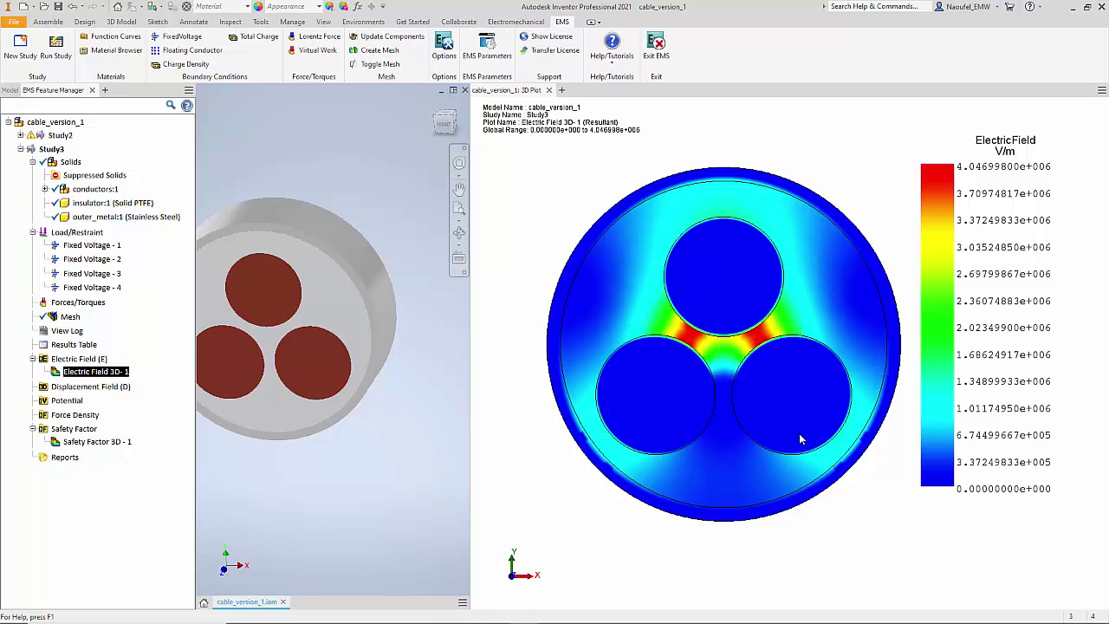
{"action": "right_click", "coordinate": [67, 403]}
{"action": "left_click", "coordinate": [87, 410]}
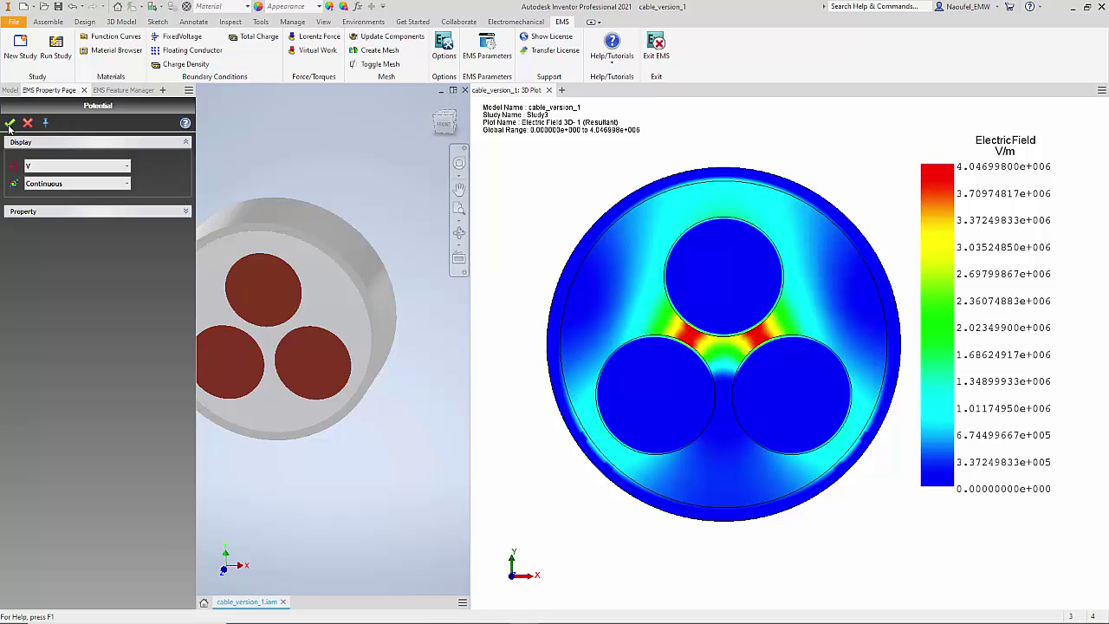
{"action": "left_click", "coordinate": [9, 124]}
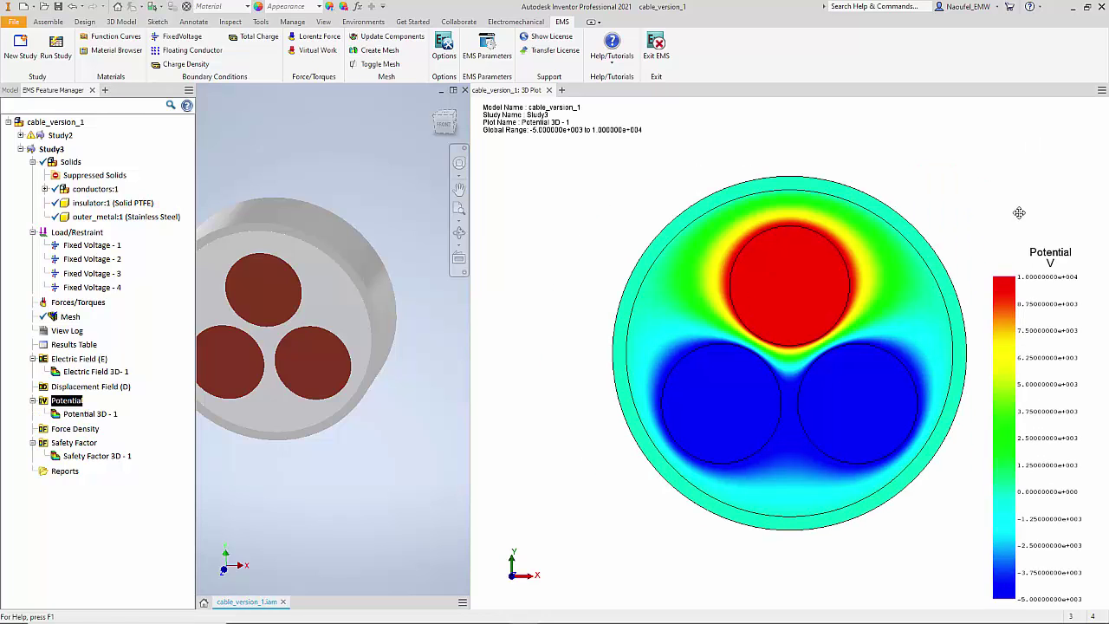
{"action": "left_click_drag", "start_coordinate": [1023, 336], "coordinate": [1002, 218]}
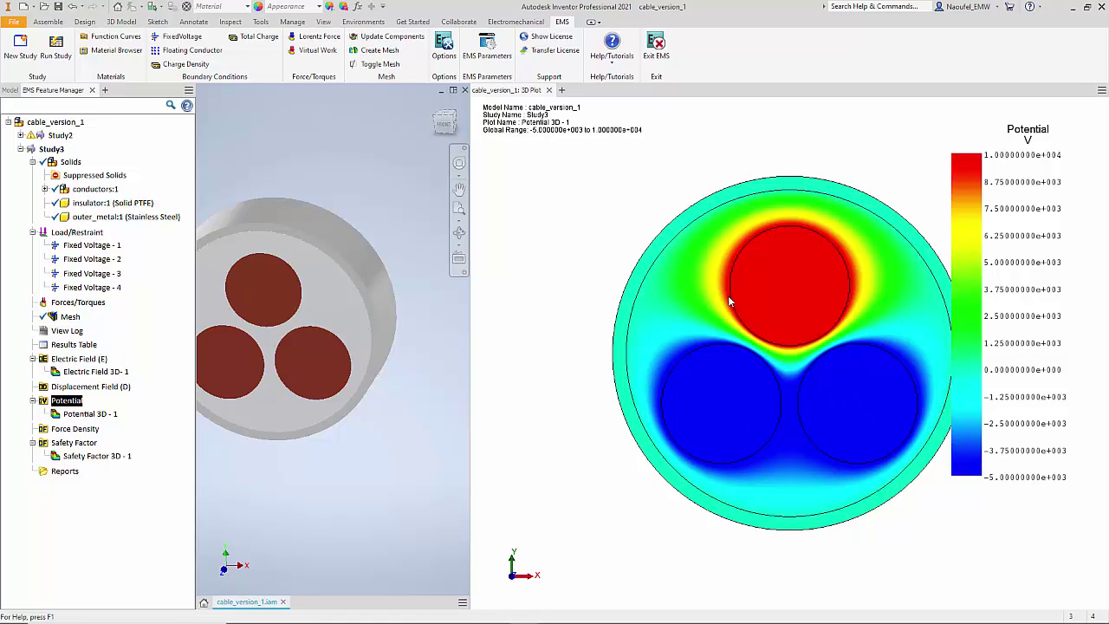
Step: Display the existing 3D safety factor plot of Study3 for the modified conductor spacing
{"action": "left_click", "coordinate": [97, 458]}
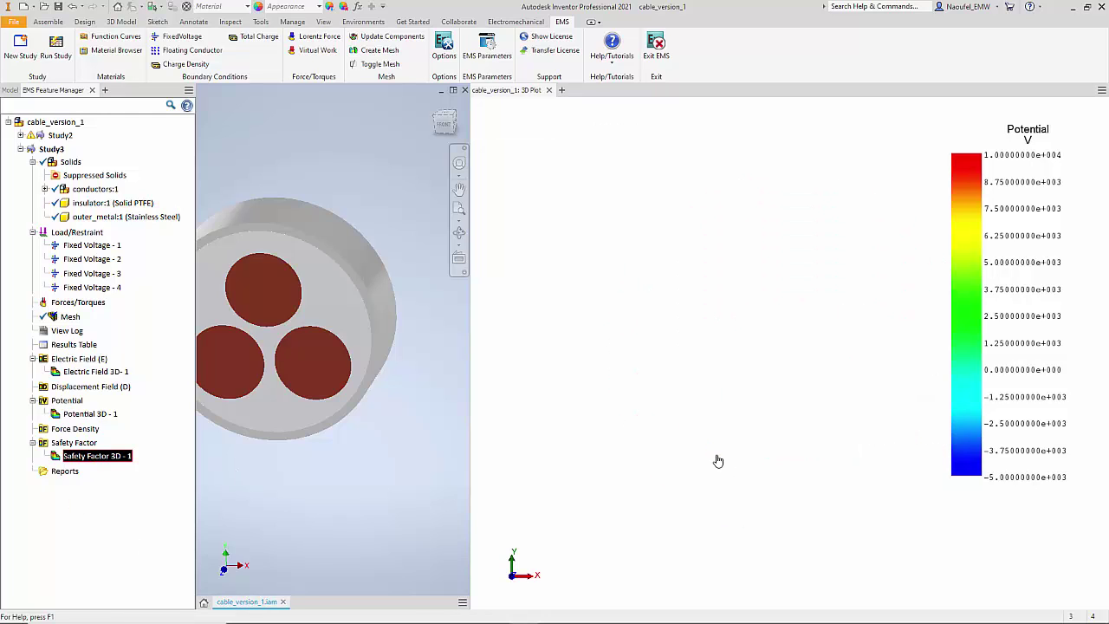